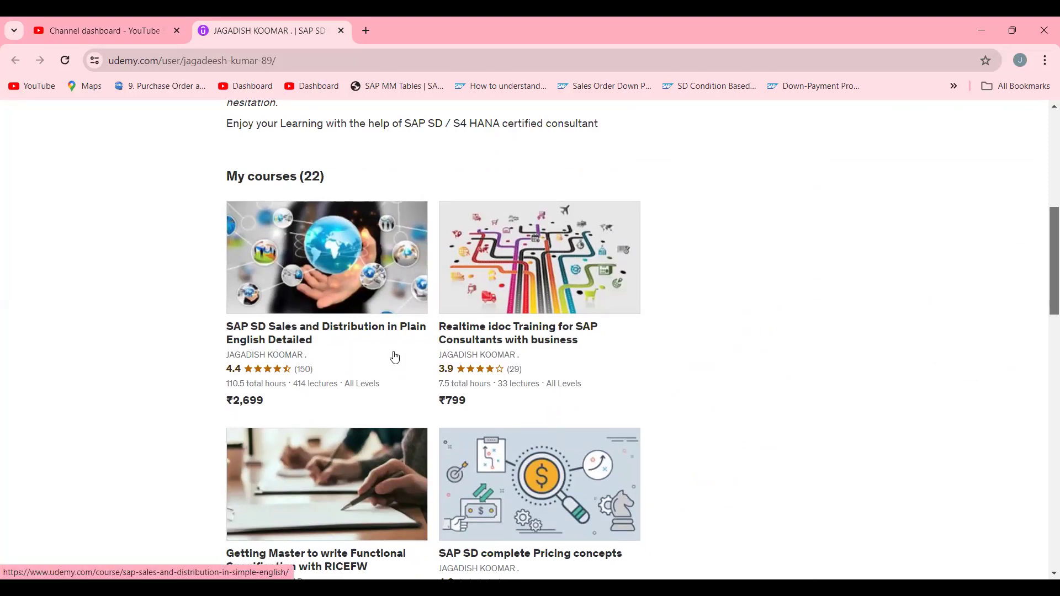
pyautogui.moveTo(1044, 229); pyautogui.dragTo(1046, 247)
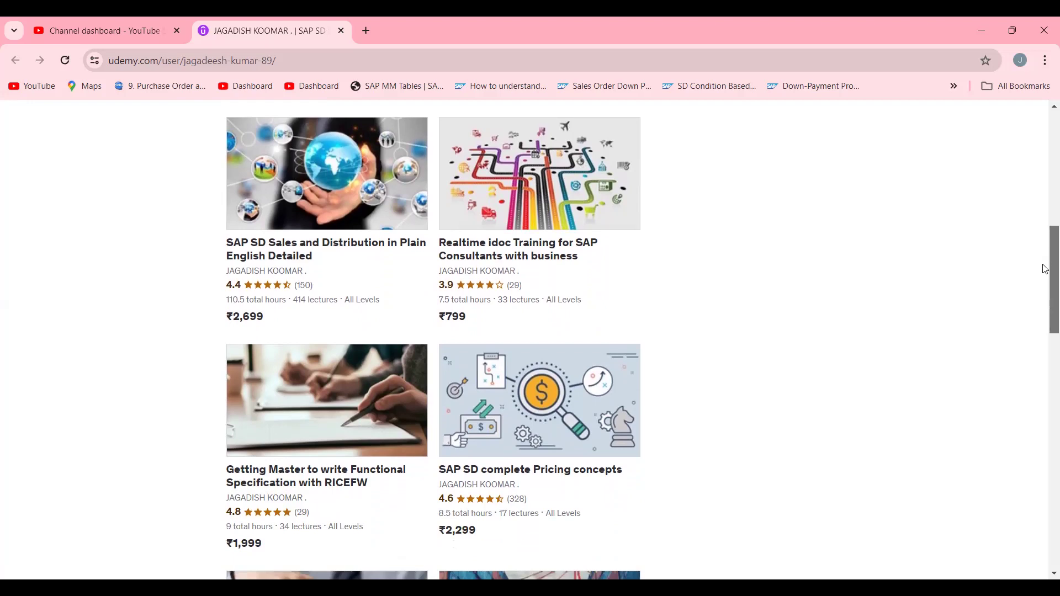
pyautogui.moveTo(1045, 264); pyautogui.dragTo(1046, 523)
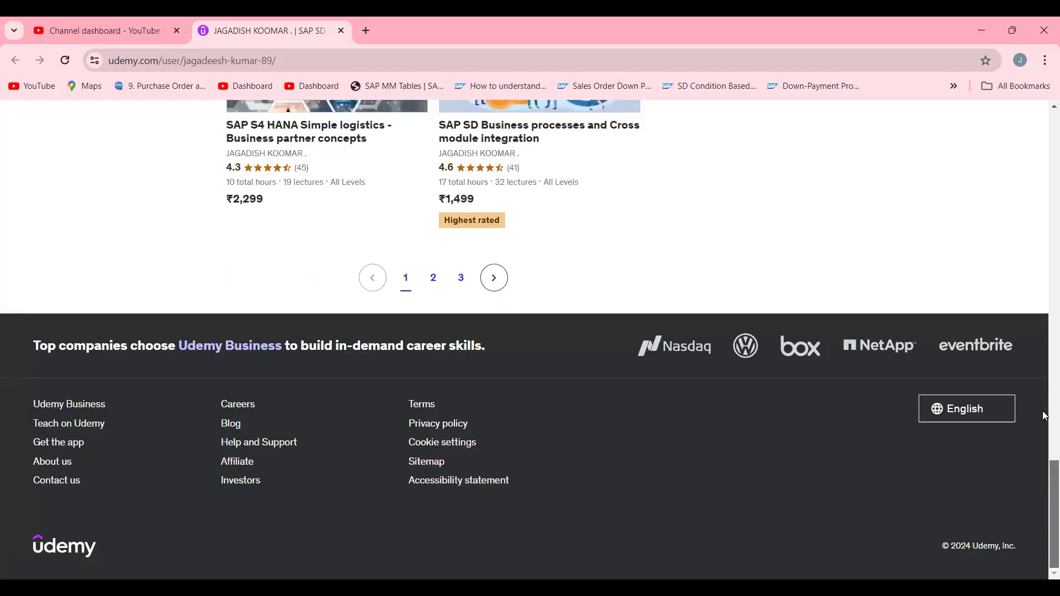
pyautogui.moveTo(1046, 504); pyautogui.dragTo(940, 76)
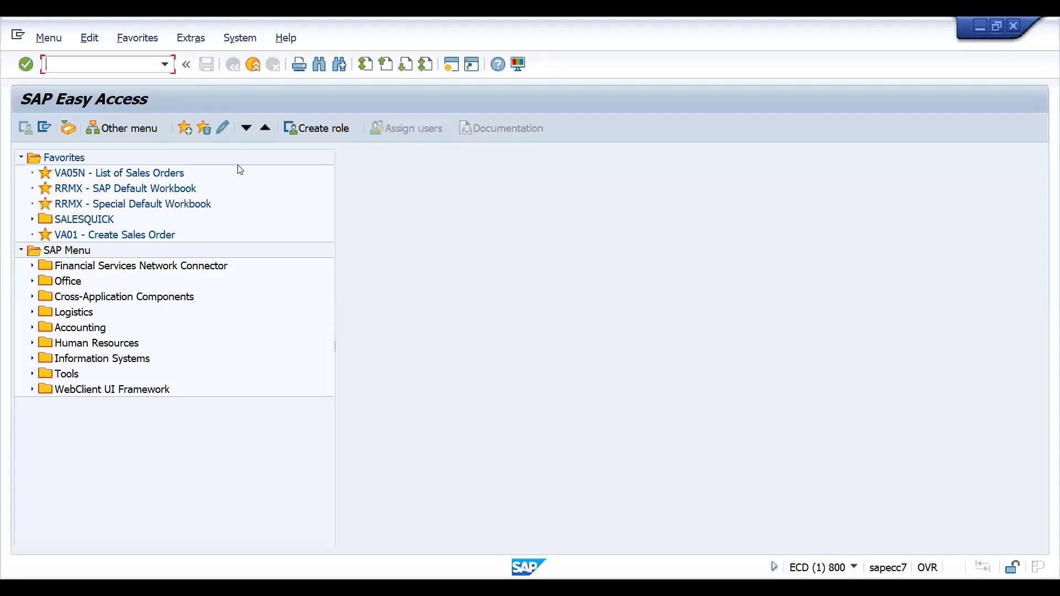
# - Start transaction VA01 and begin a new sales order of order type zor1
pyautogui.write('va001')
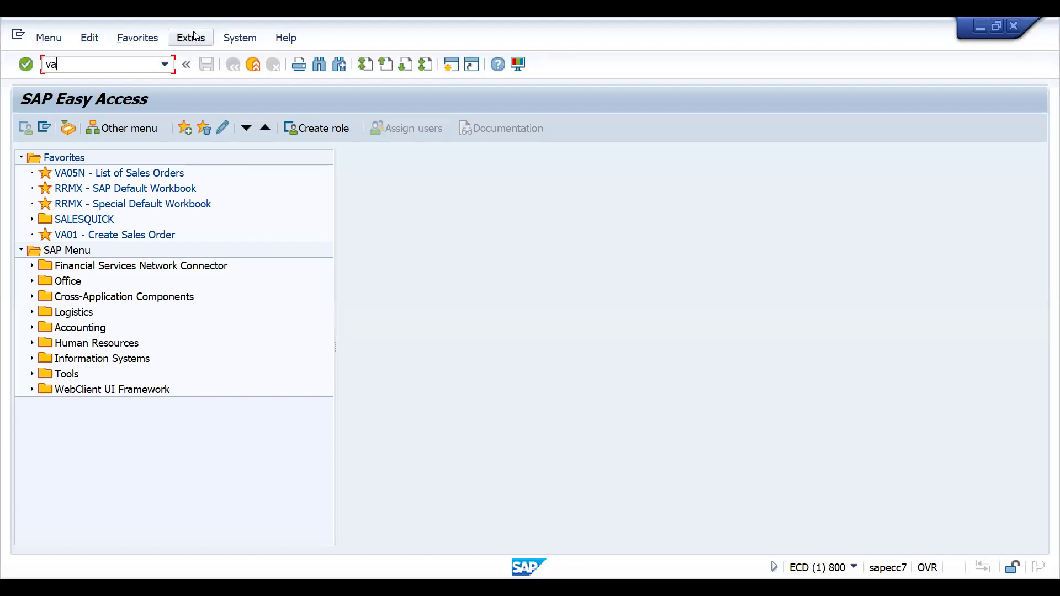
pyautogui.press('BackSpace')
pyautogui.press('BackSpace')
pyautogui.write('1')
pyautogui.press('Return')
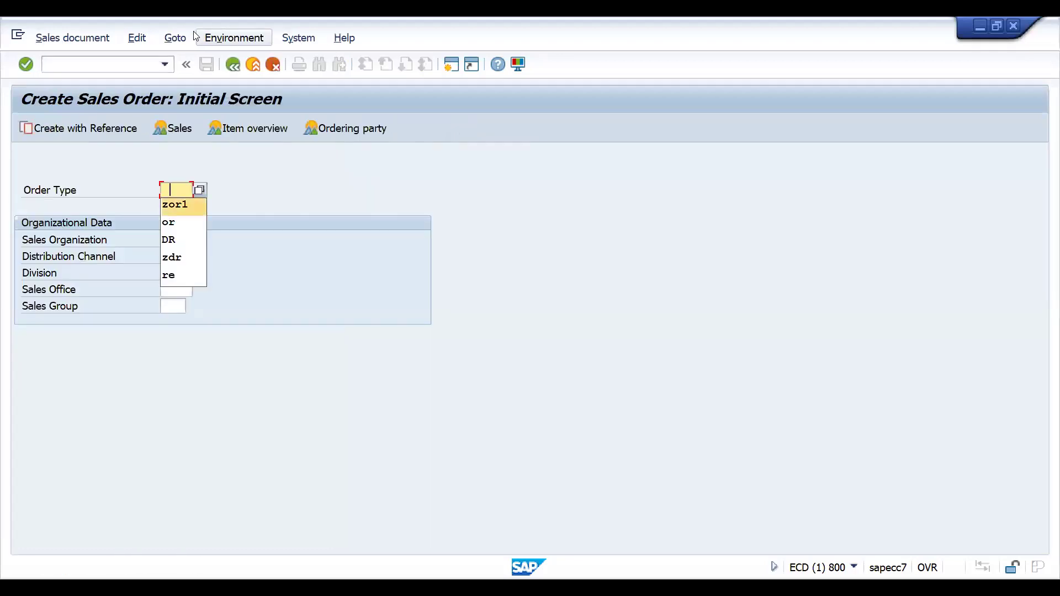
pyautogui.press('Return')
pyautogui.press('Return')
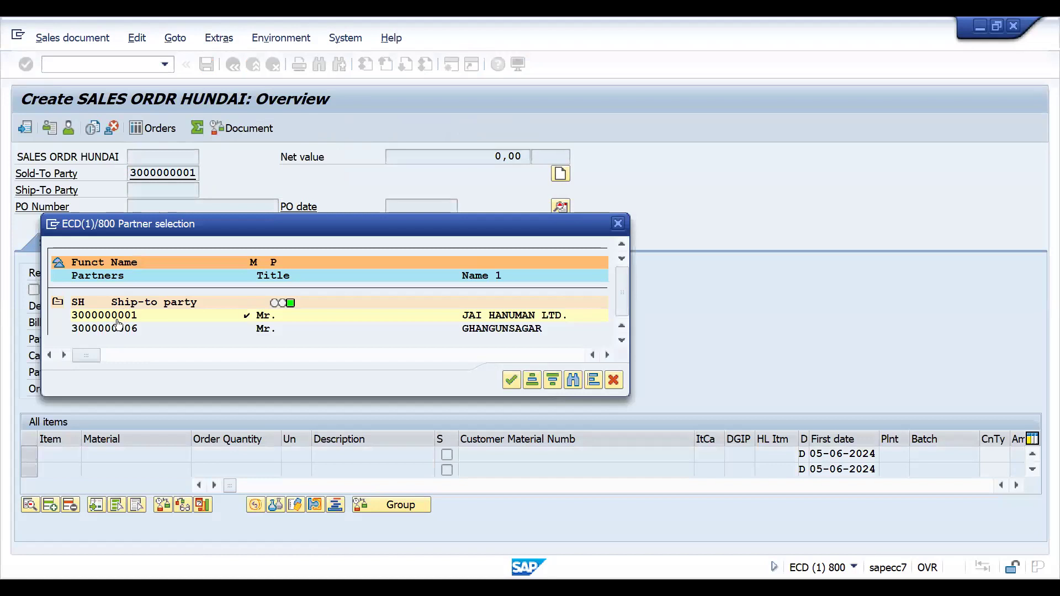
# - Select JAI HANUMAN LTD. as the ship-to party and enter testdlvchanges as the PO number
pyautogui.doubleClick(118, 326)
pyautogui.write('te')
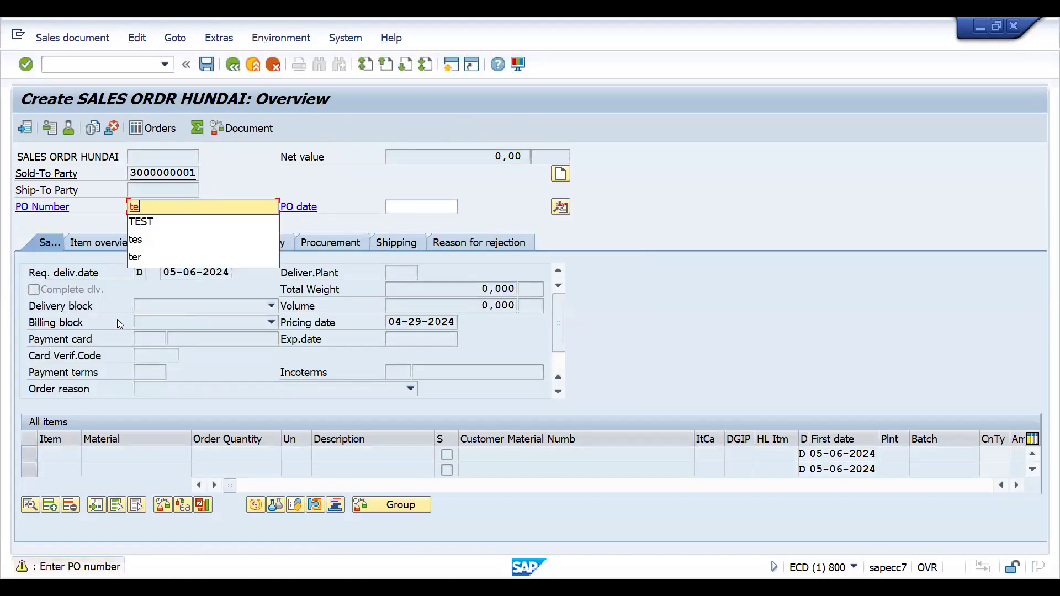
pyautogui.write('stdlvc')
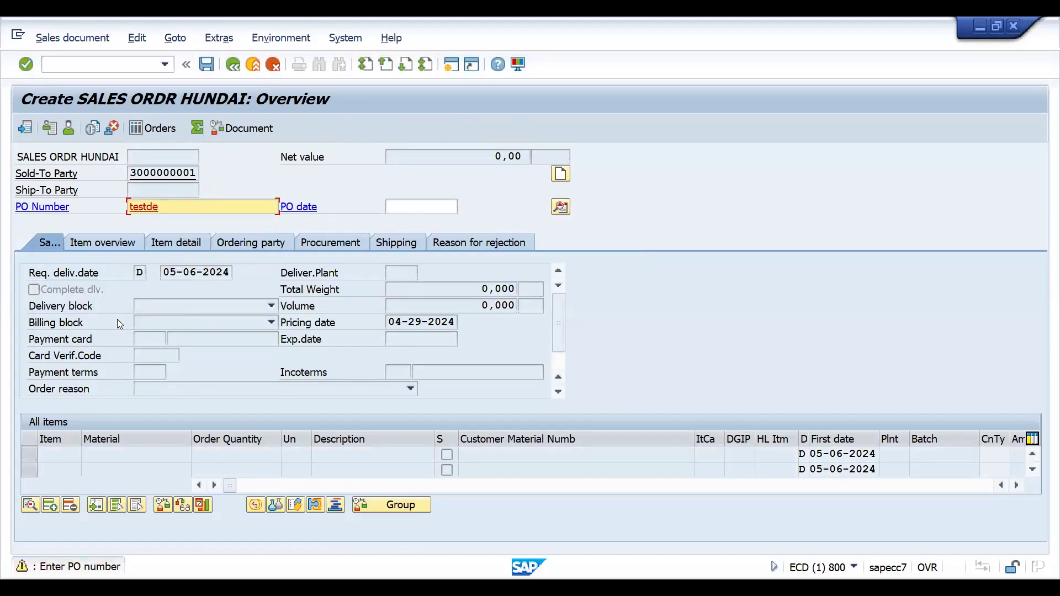
pyautogui.write('hanges')
pyautogui.press('Return')
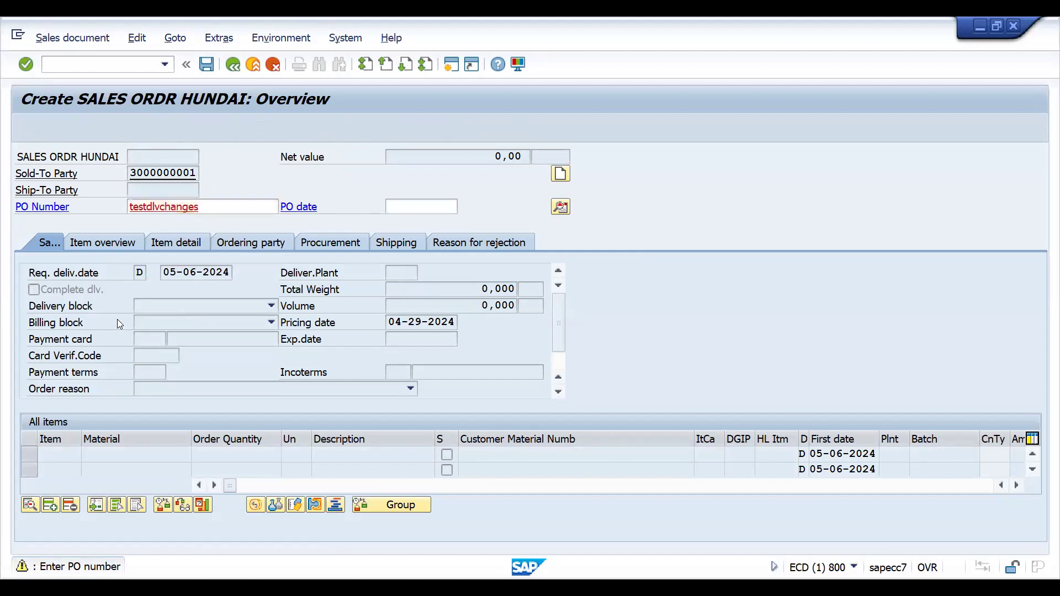
# - Add material 50065771 with an order quantity of 1 to the sales order and save the order
pyautogui.press('Down')
pyautogui.press('Return')
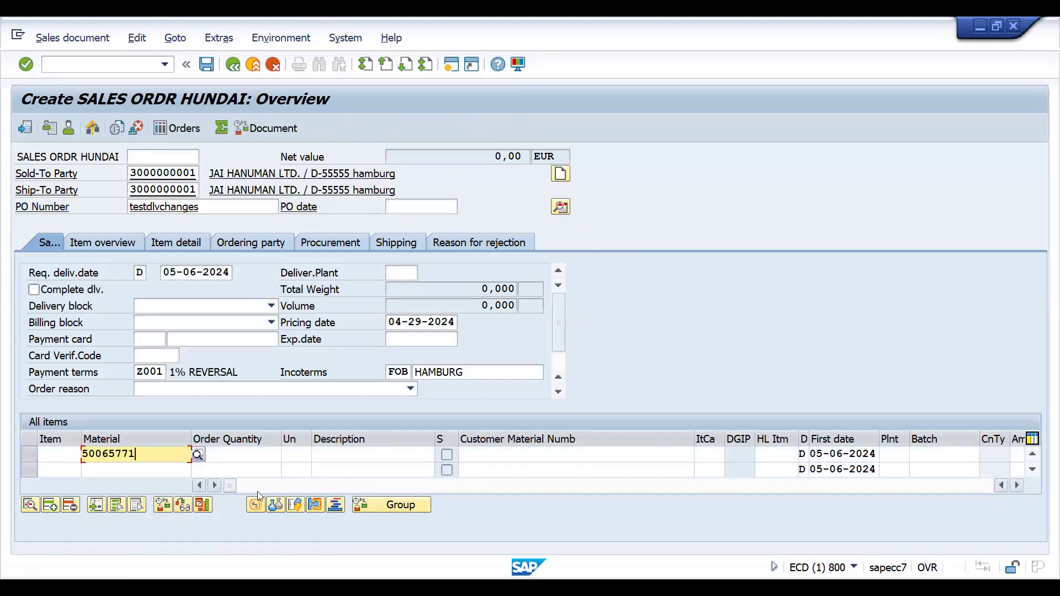
pyautogui.press('Tab')
pyautogui.write('1')
pyautogui.press('Return')
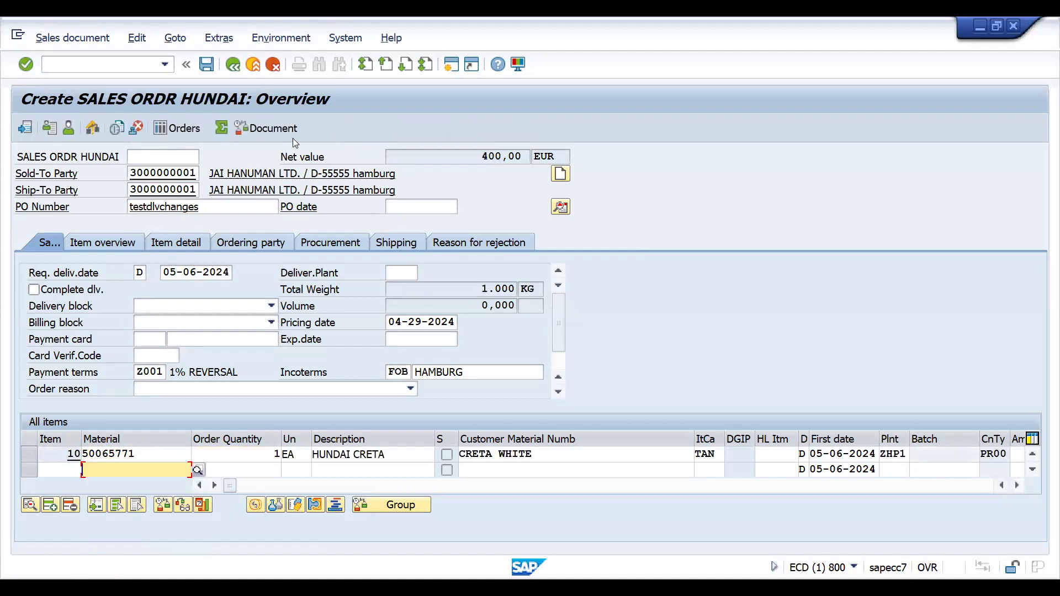
pyautogui.click(208, 65)
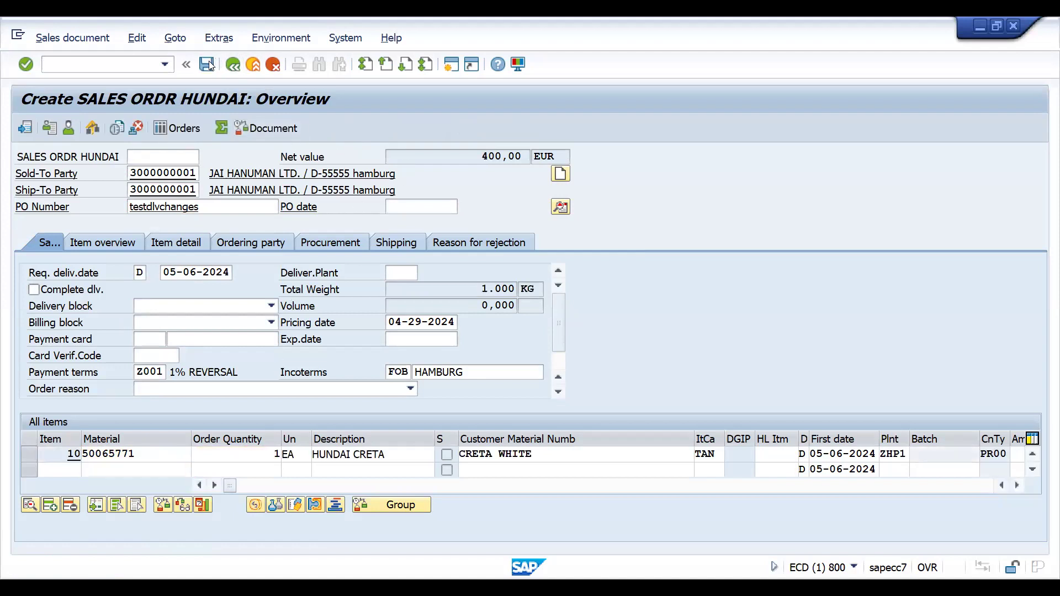
# - Start transaction VL01N to create an outbound delivery with reference to the saved sales order
pyautogui.click(95, 64)
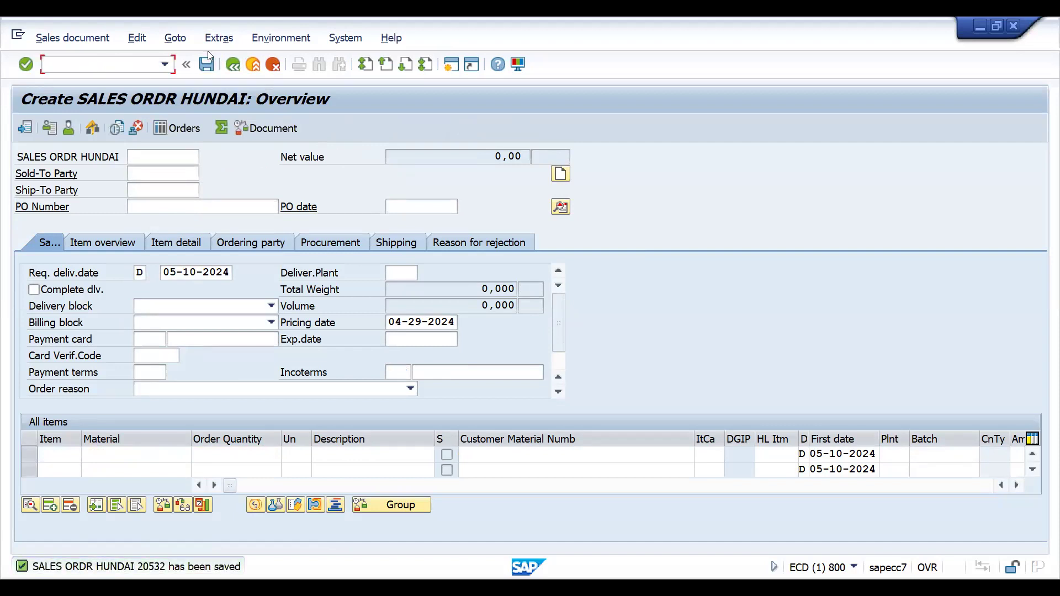
pyautogui.hotkey('alt', 'Tab')
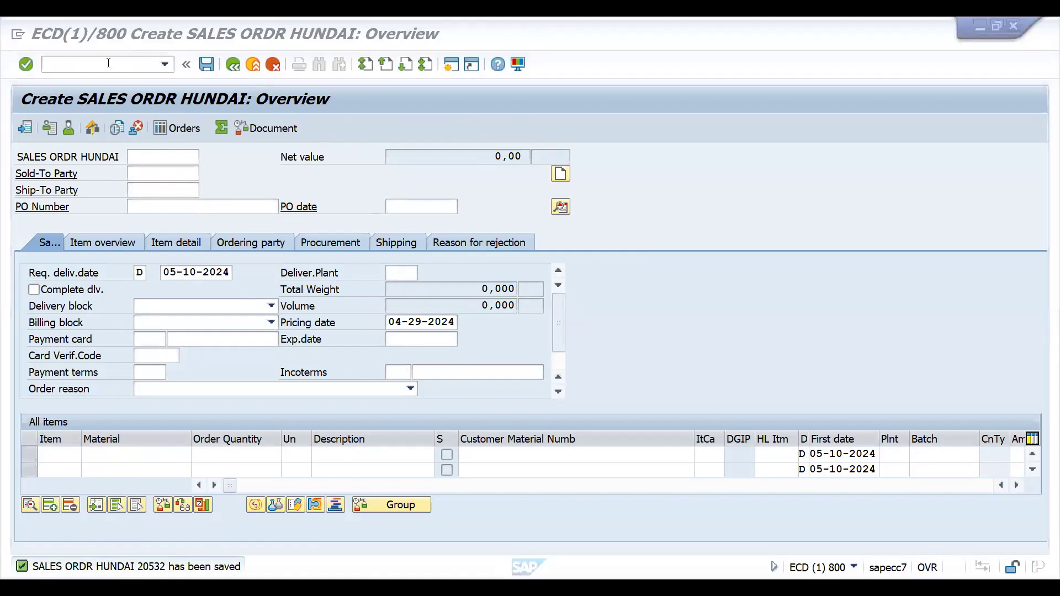
pyautogui.click(108, 64)
pyautogui.write('/nv')
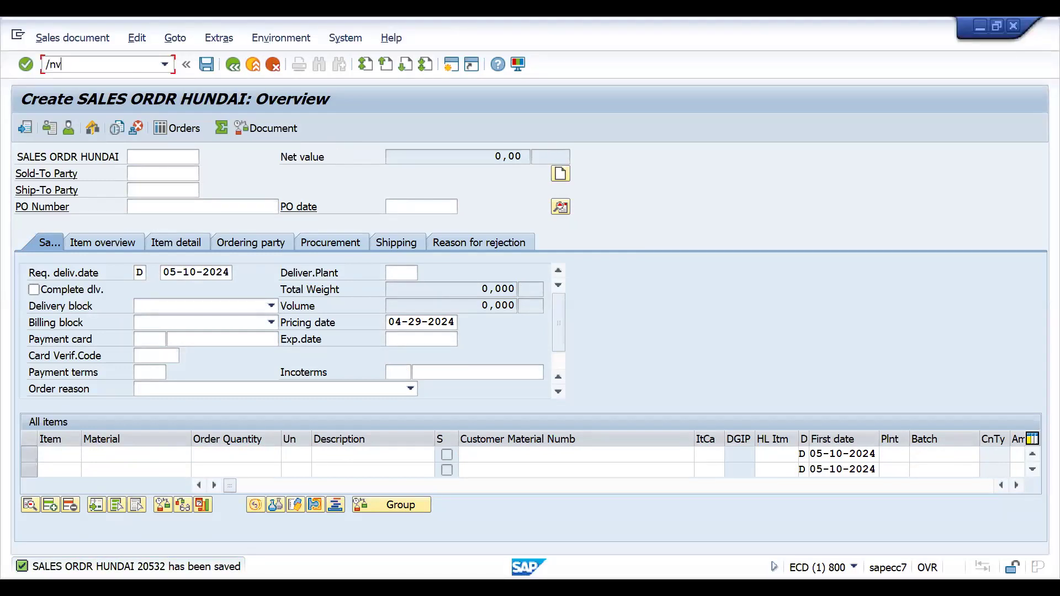
pyautogui.write('l01n')
pyautogui.press('Return')
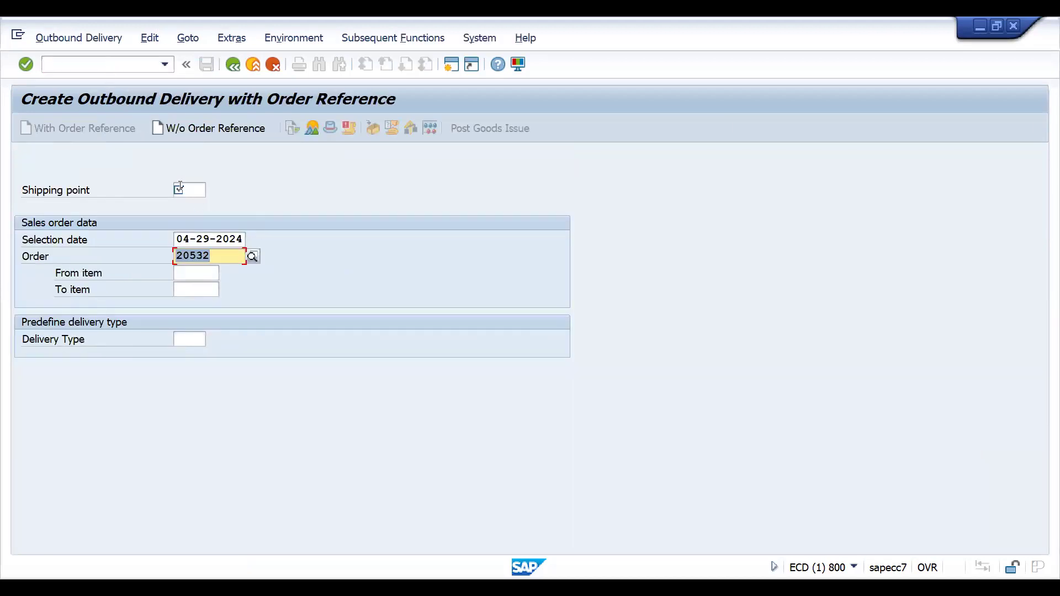
# - Create the delivery for the order using shipping point ZHS1 and selection date 05-29-2024
pyautogui.click(180, 189)
pyautogui.click(188, 205)
pyautogui.press('Return')
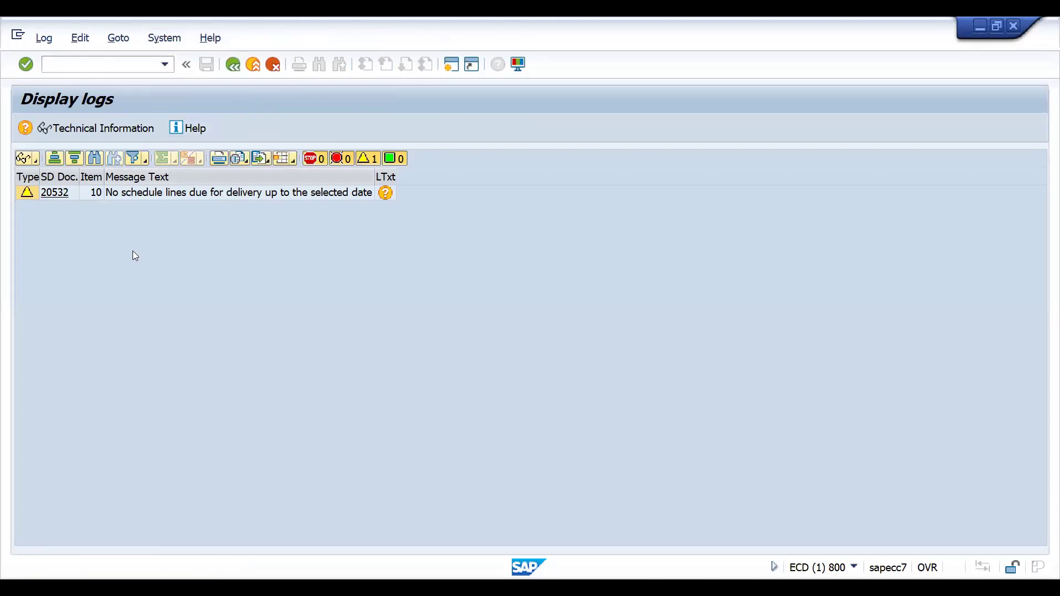
pyautogui.press('F3')
pyautogui.click(184, 240)
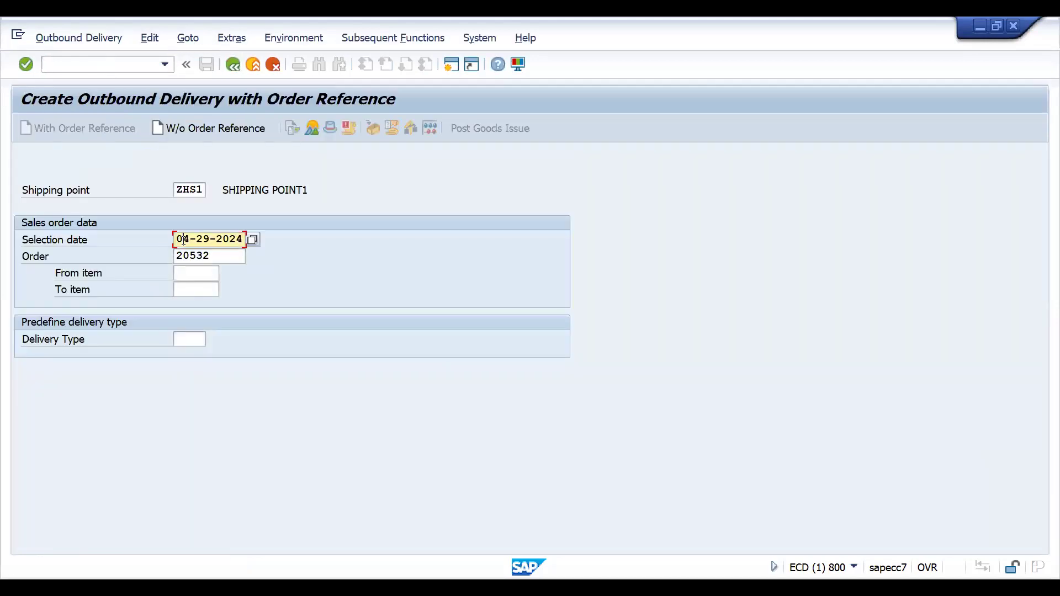
pyautogui.write('5')
pyautogui.press('Return')
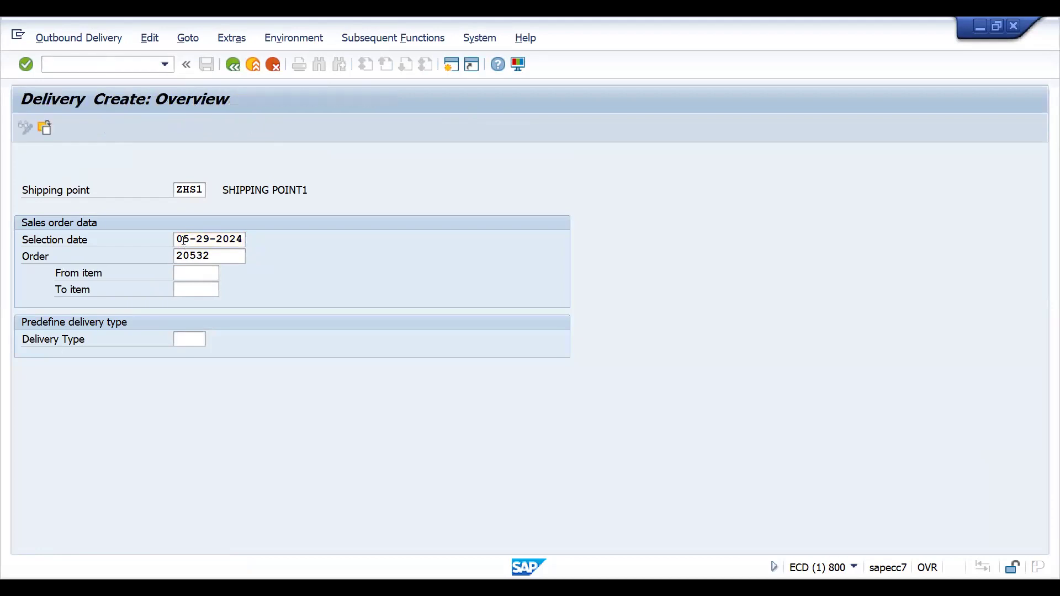
# - Enter storage location 0001, delivery quantity 1 and picked quantity 1 for item 10, and save the delivery without storing the print output
pyautogui.click(129, 209)
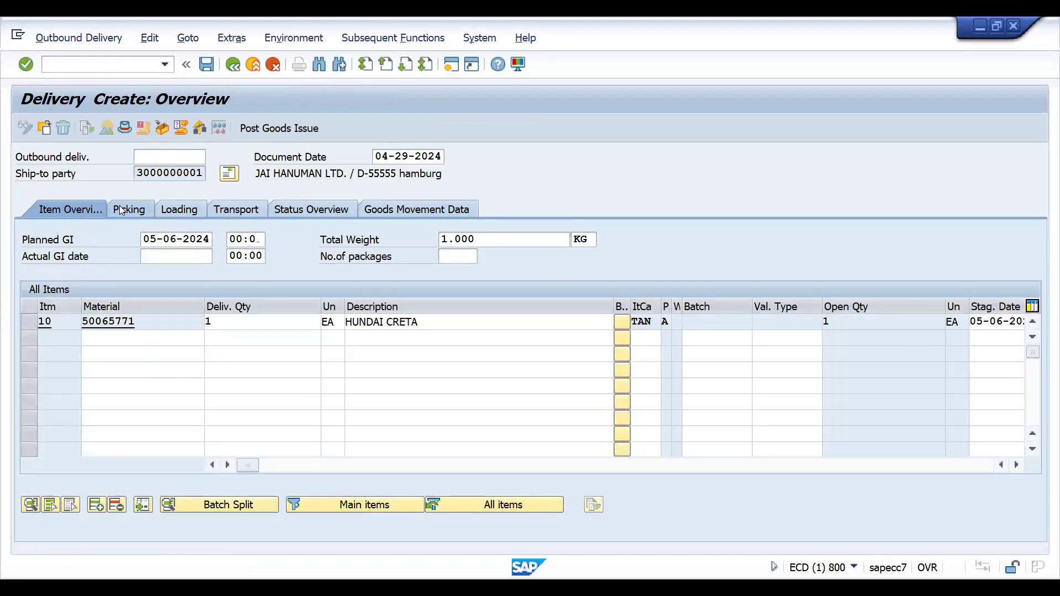
pyautogui.click(242, 322)
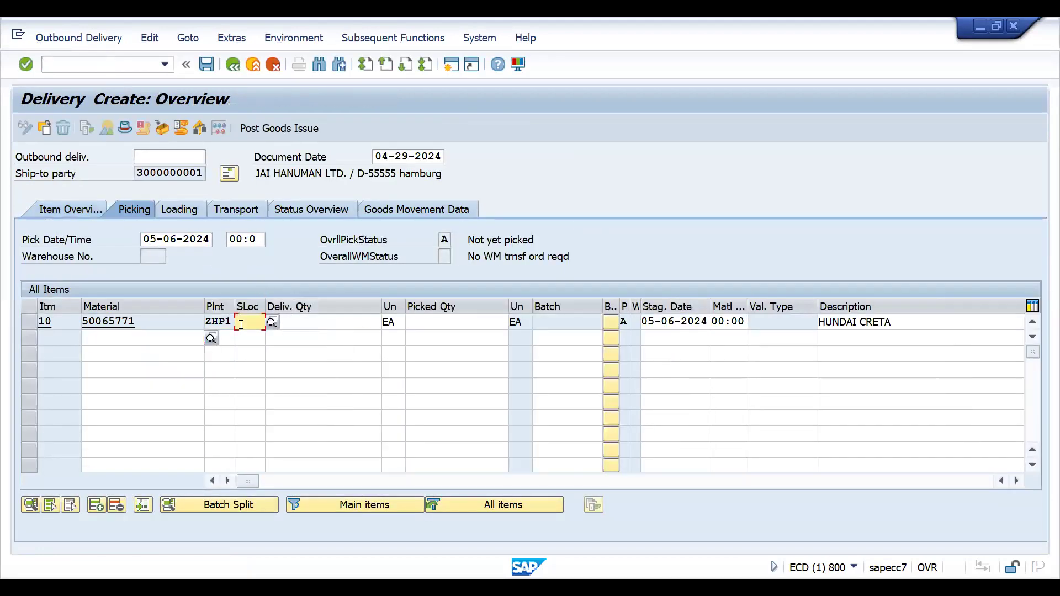
pyautogui.press('Return')
pyautogui.press('Tab')
pyautogui.write('1')
pyautogui.press('Tab')
pyautogui.press('Tab')
pyautogui.write('1')
pyautogui.press('Return')
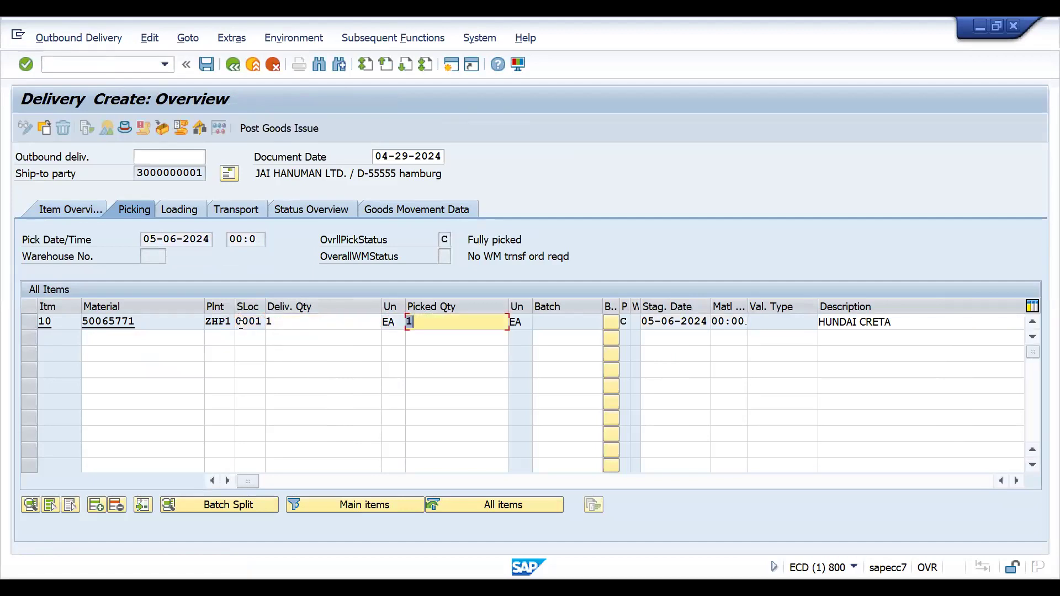
pyautogui.click(207, 65)
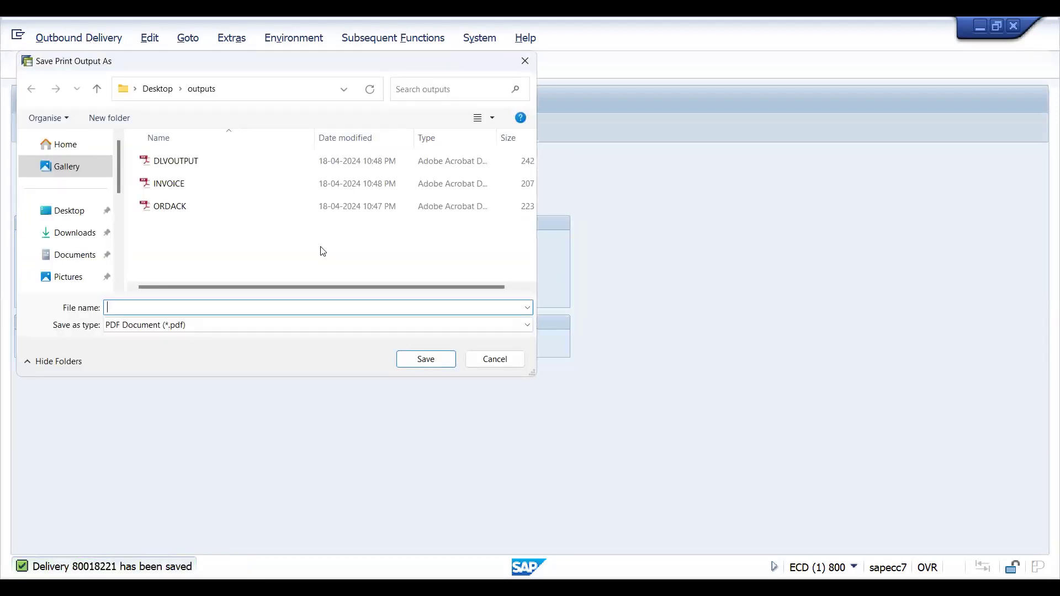
pyautogui.press('Escape')
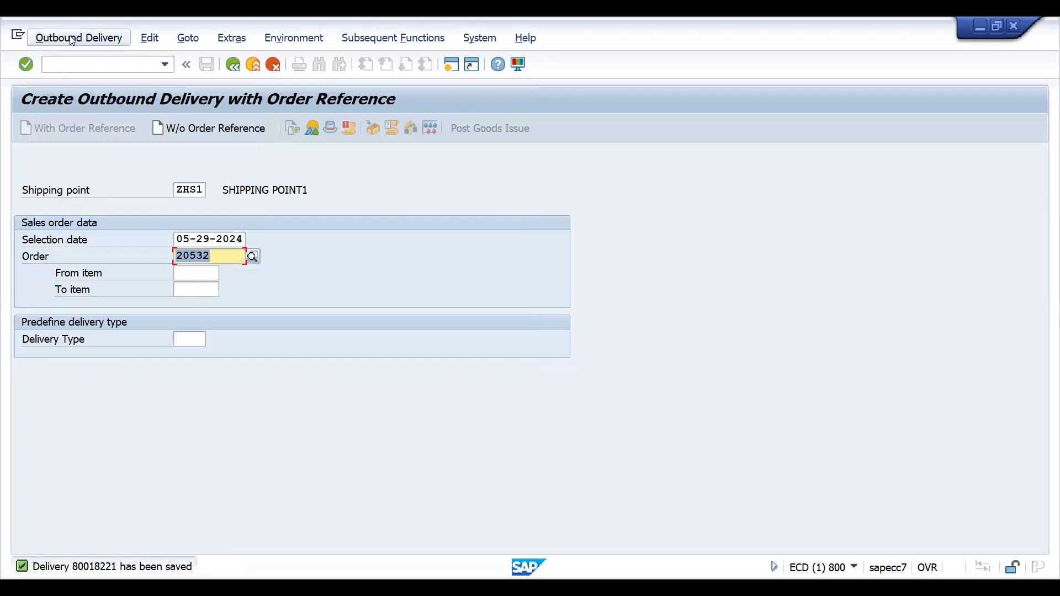
# - Open the saved outbound delivery in change mode
pyautogui.click(71, 40)
pyautogui.click(78, 97)
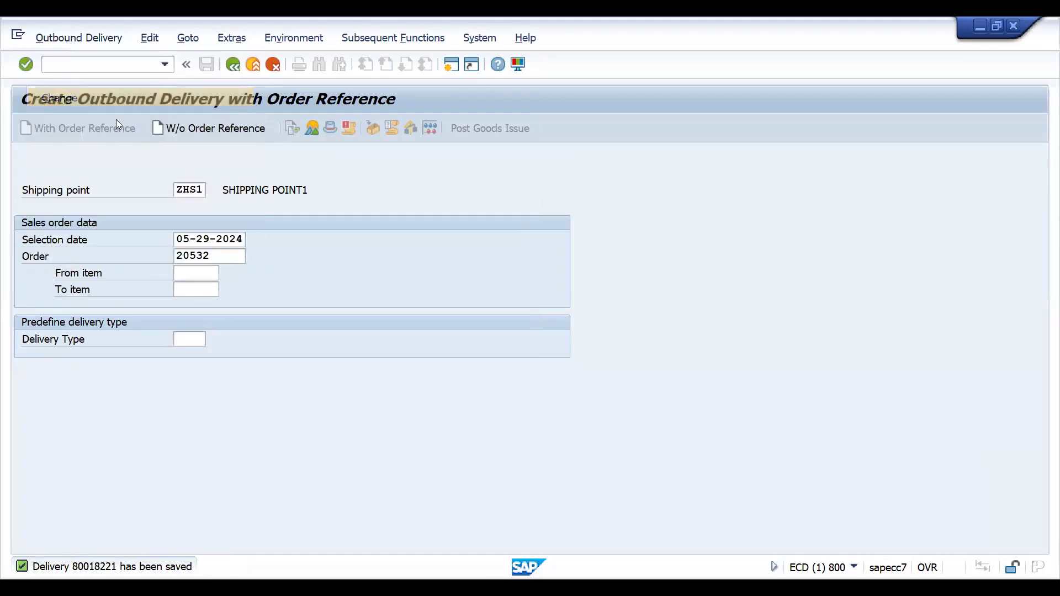
pyautogui.press('Return')
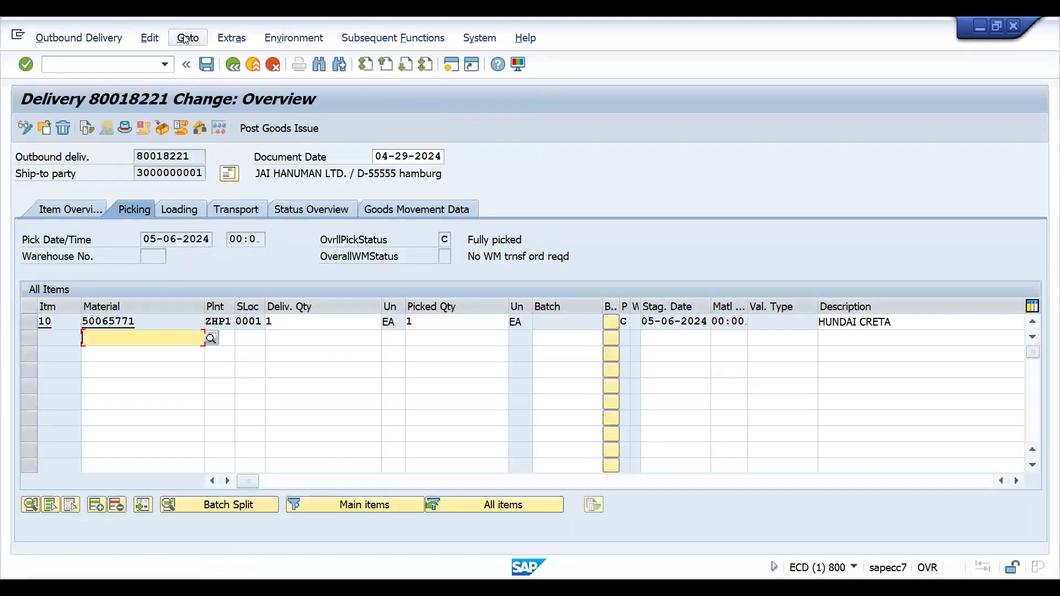
# - Run the change documents report for the delivery to check its change log, then return to the delivery overview
pyautogui.click(191, 37)
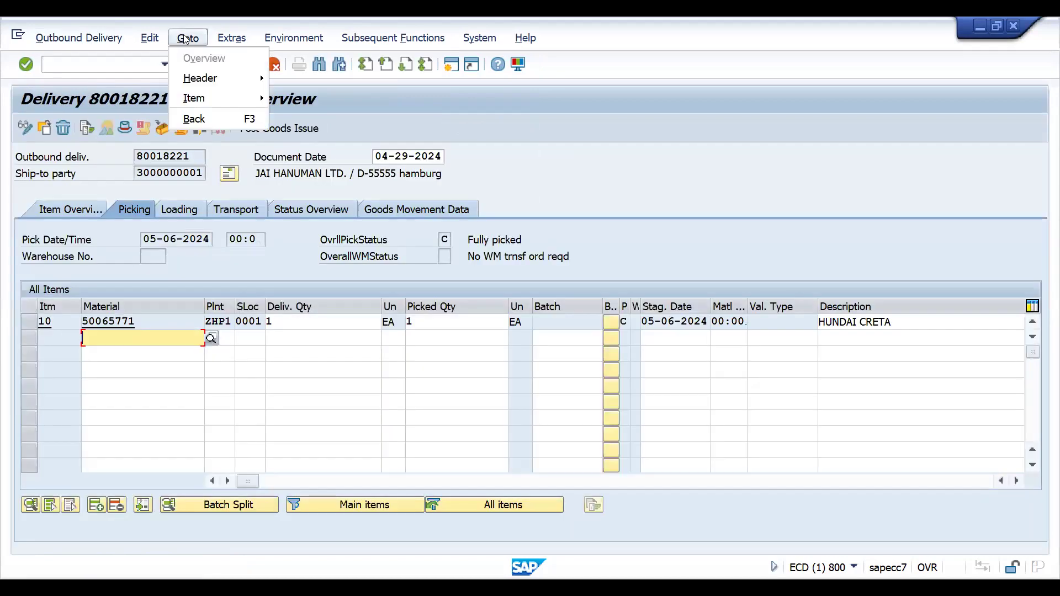
pyautogui.moveTo(226, 39)
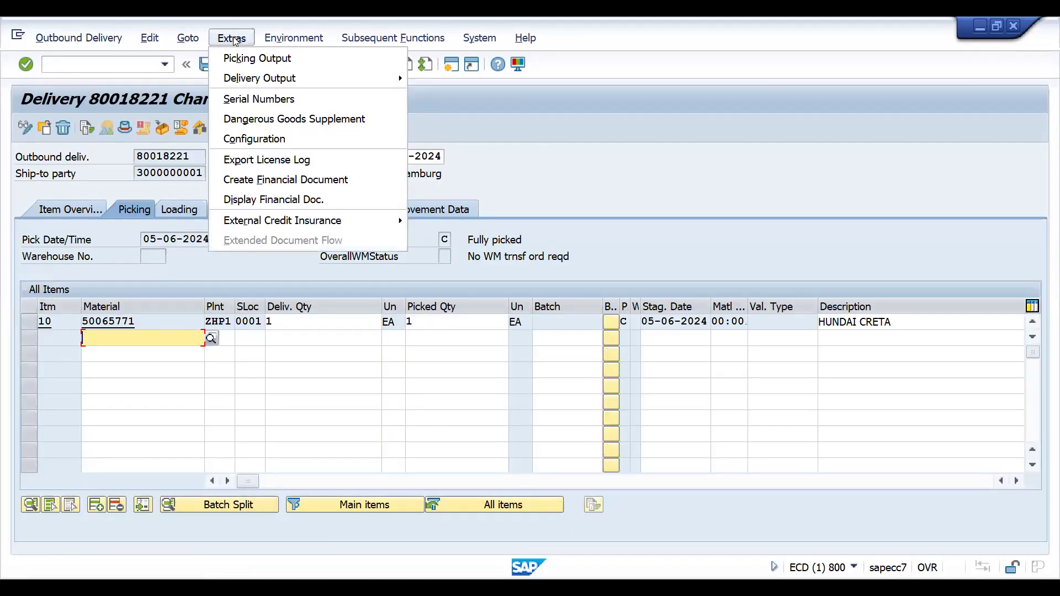
pyautogui.moveTo(281, 38)
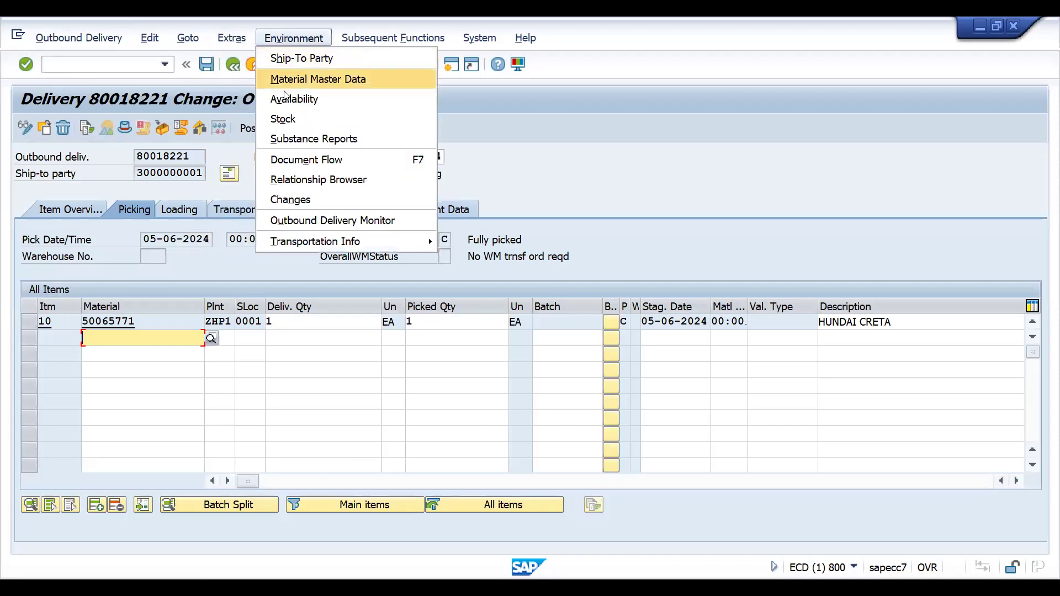
pyautogui.click(297, 200)
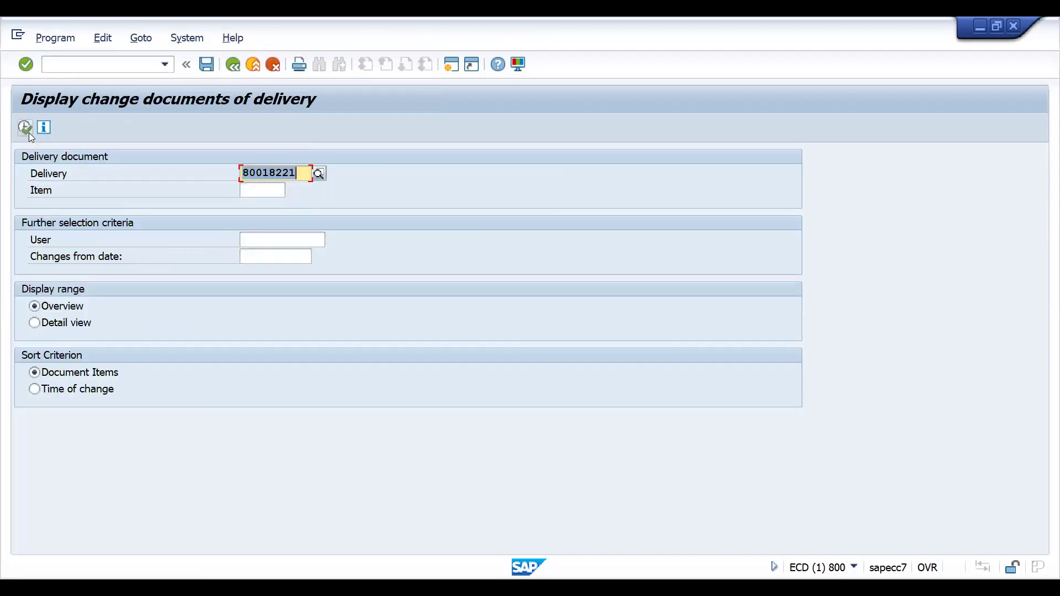
pyautogui.press('F8')
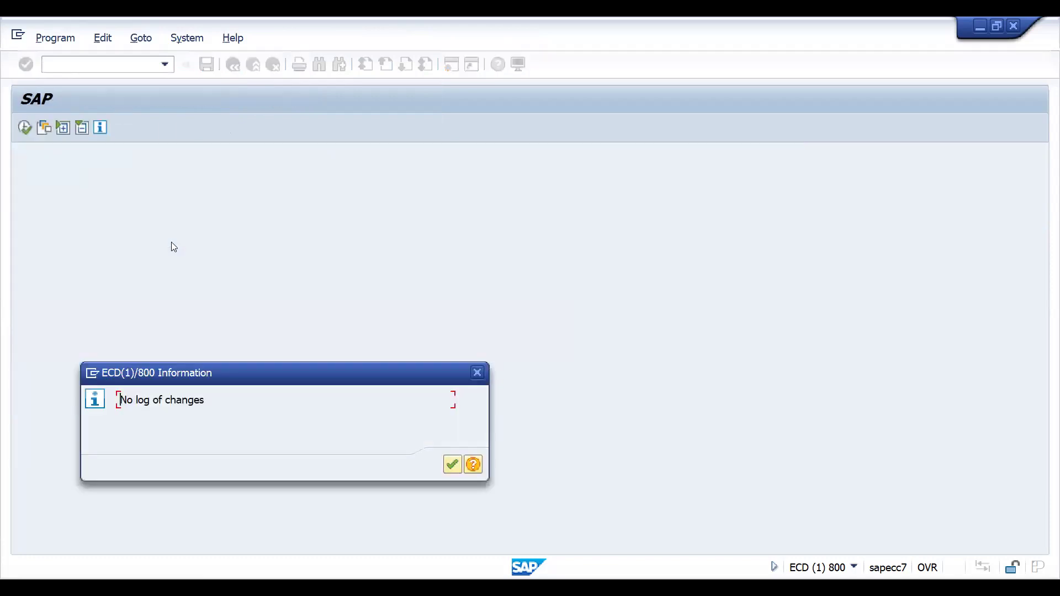
pyautogui.press('Return')
pyautogui.click(230, 66)
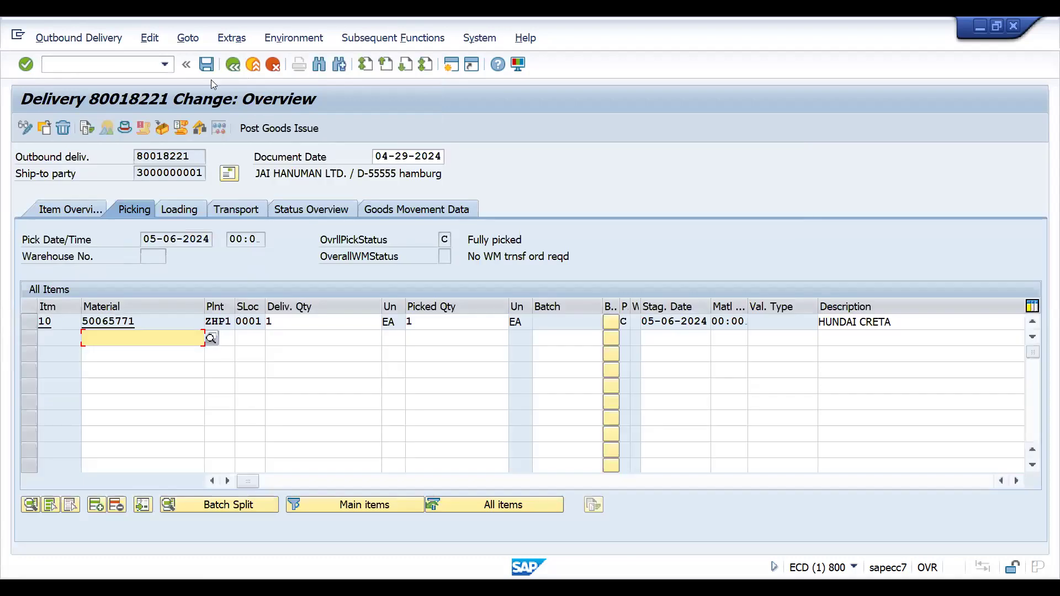
# - Add a second delivery item with material 50065771, plant ZHP1 and storage location 0001
pyautogui.click(144, 329)
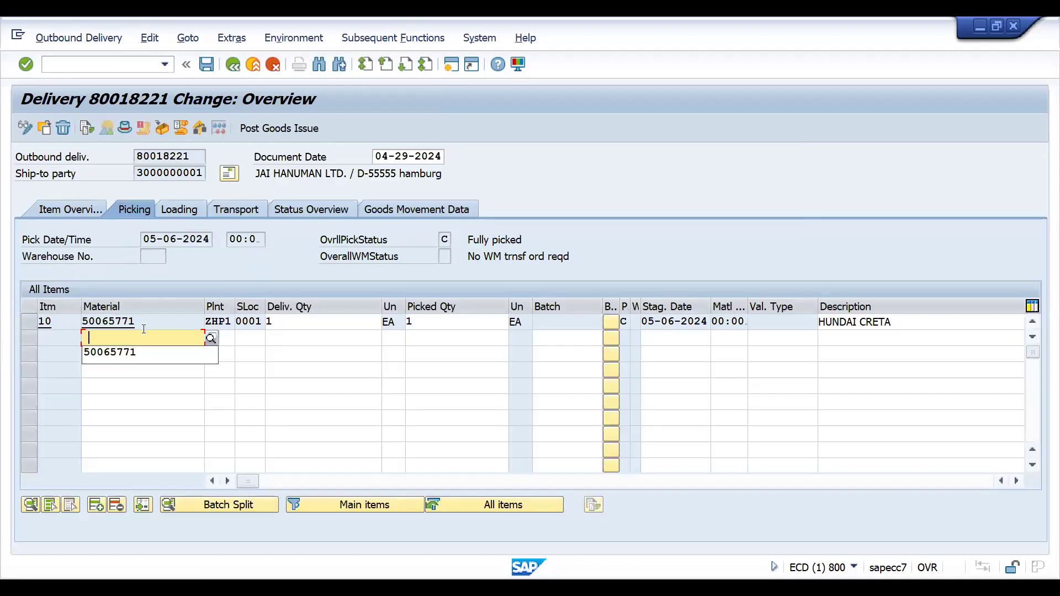
pyautogui.press('Down')
pyautogui.press('Return')
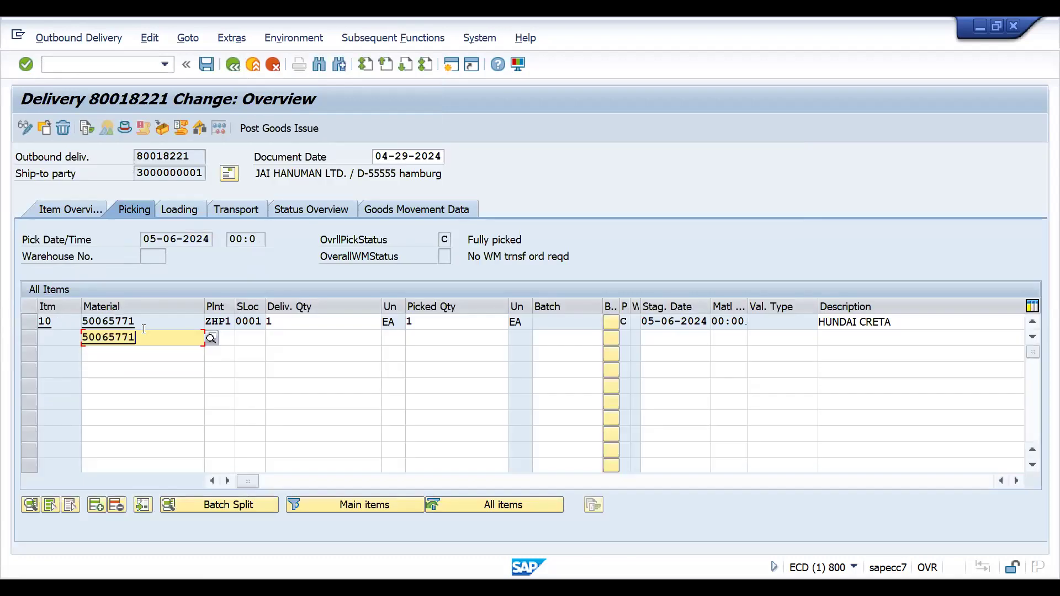
pyautogui.press('Tab')
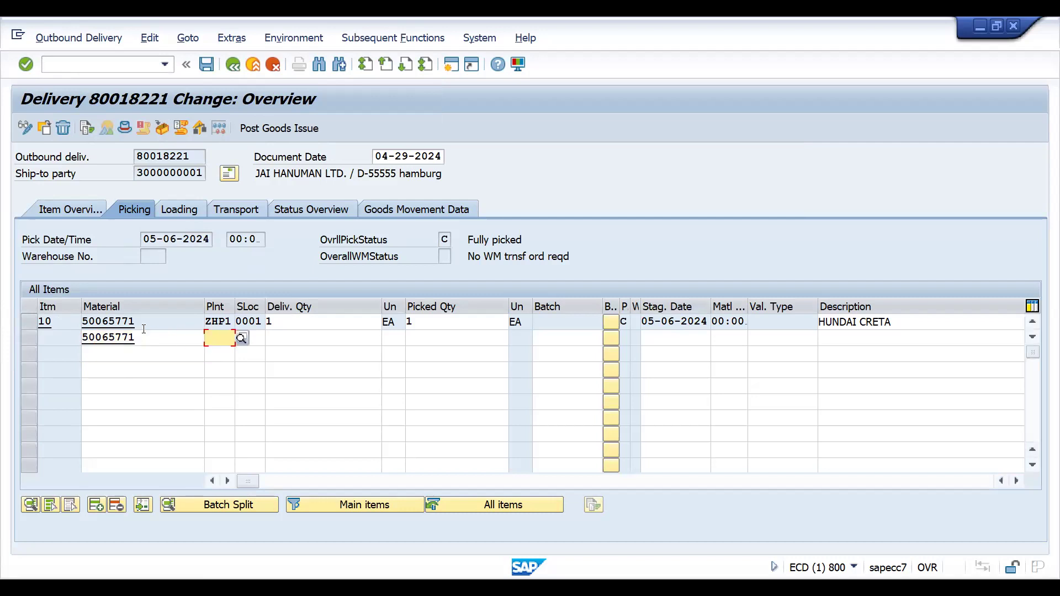
pyautogui.write('zhp1')
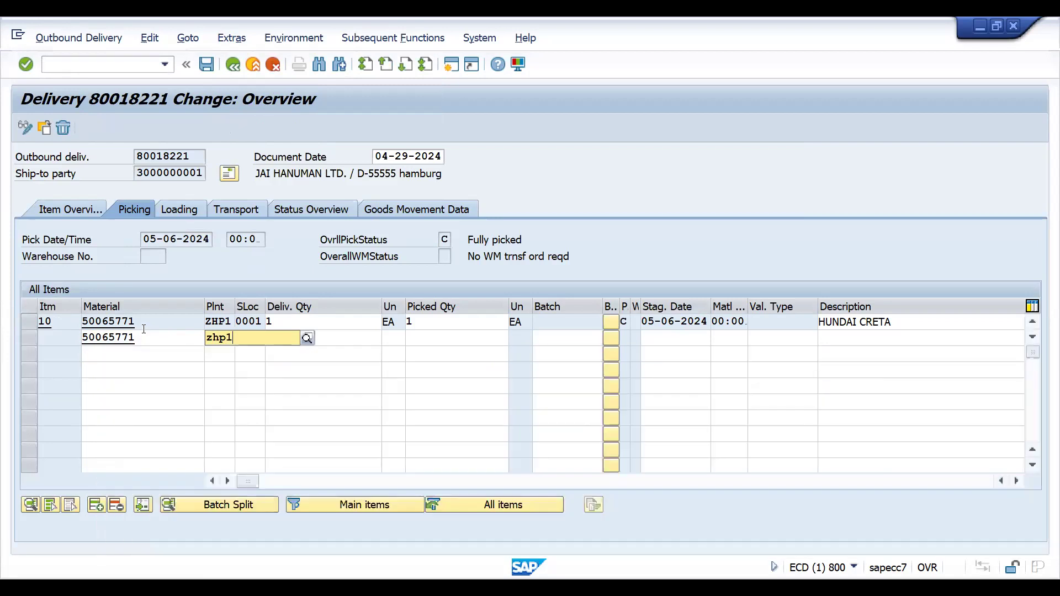
pyautogui.press('Tab')
pyautogui.write('00')
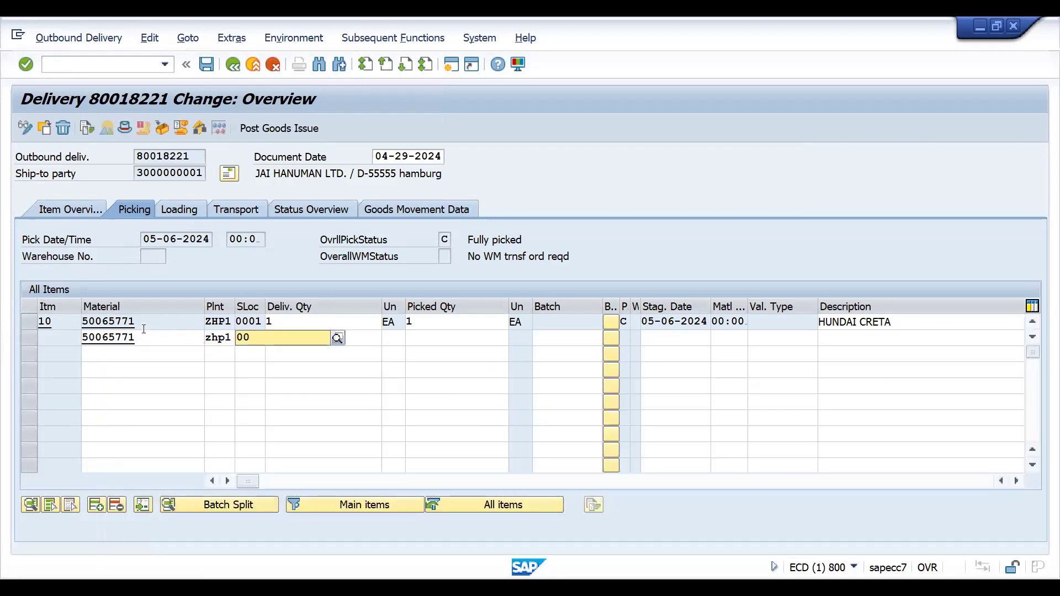
pyautogui.write('01')
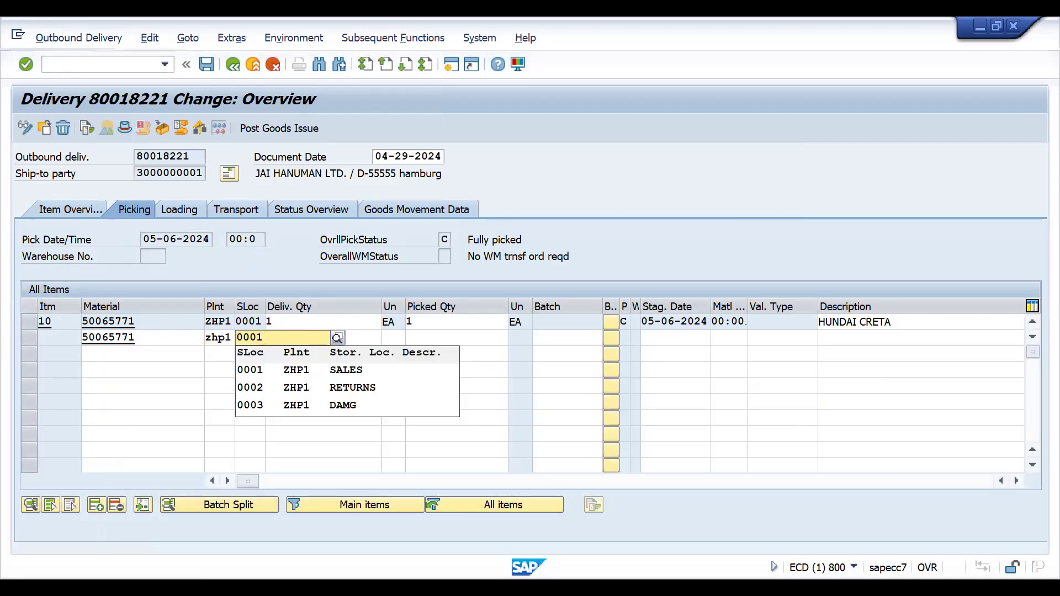
pyautogui.press('Return')
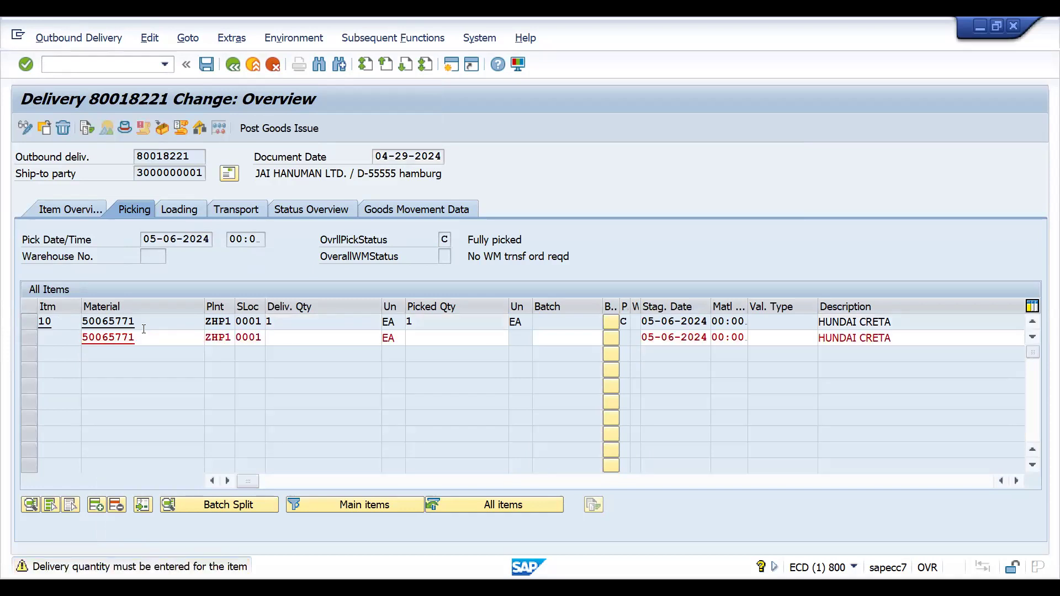
pyautogui.press('Return')
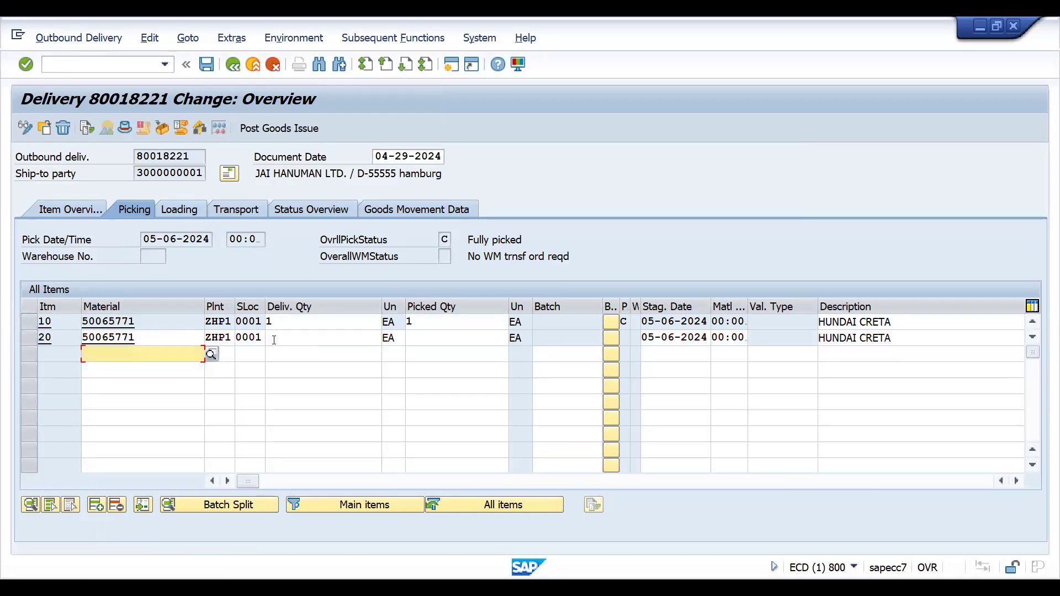
# - Set the delivery quantity of item 20 to 1 and save the delivery
pyautogui.click(274, 339)
pyautogui.write('1')
pyautogui.press('Return')
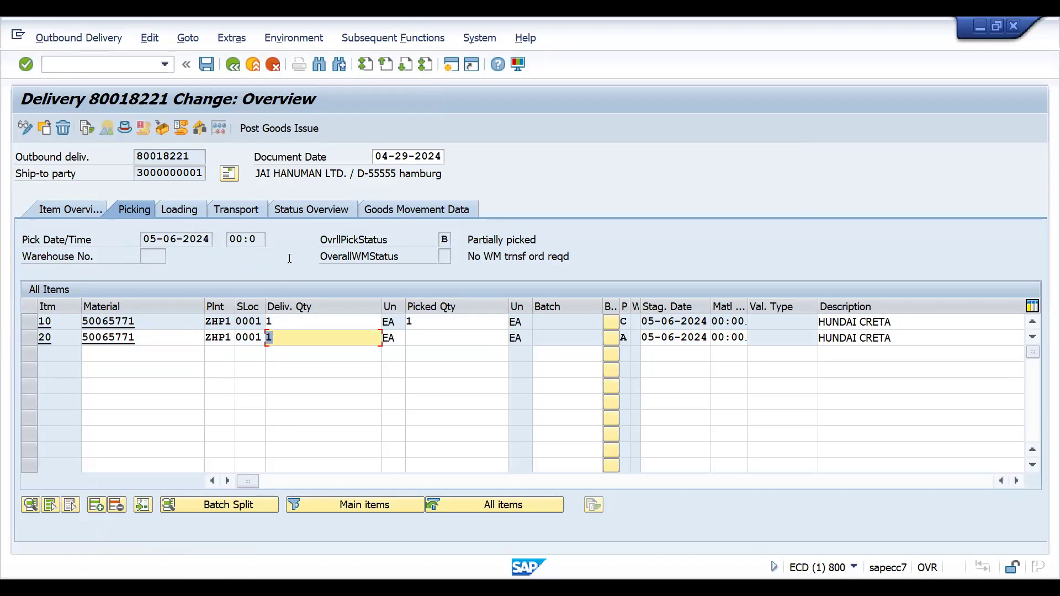
pyautogui.click(206, 64)
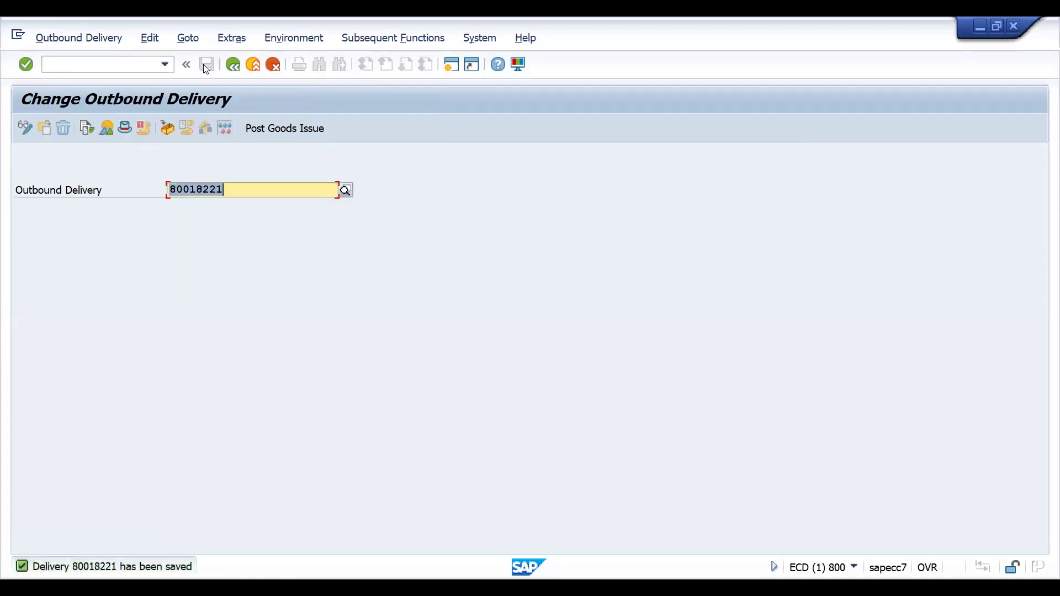
# - Reopen the delivery, run its change documents report in the overview display range, and return to the delivery overview
pyautogui.press('Return')
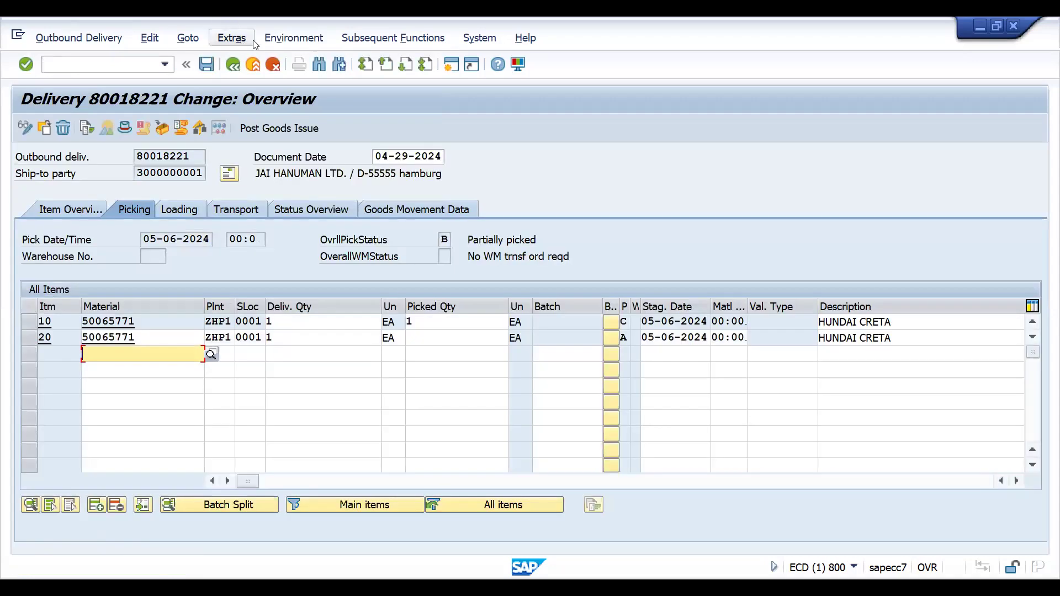
pyautogui.click(293, 38)
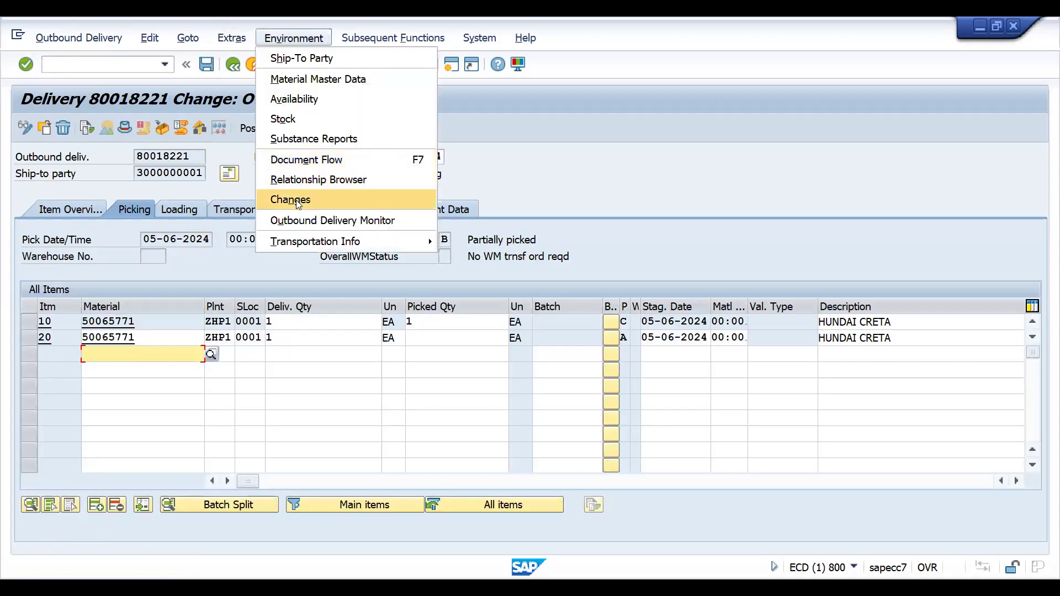
pyautogui.click(296, 200)
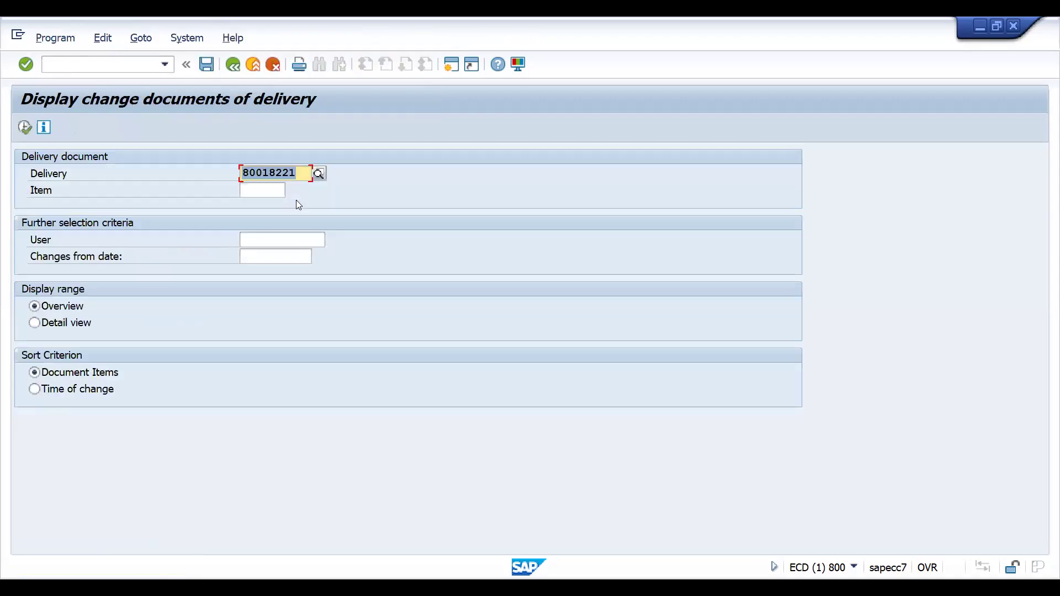
pyautogui.click(31, 126)
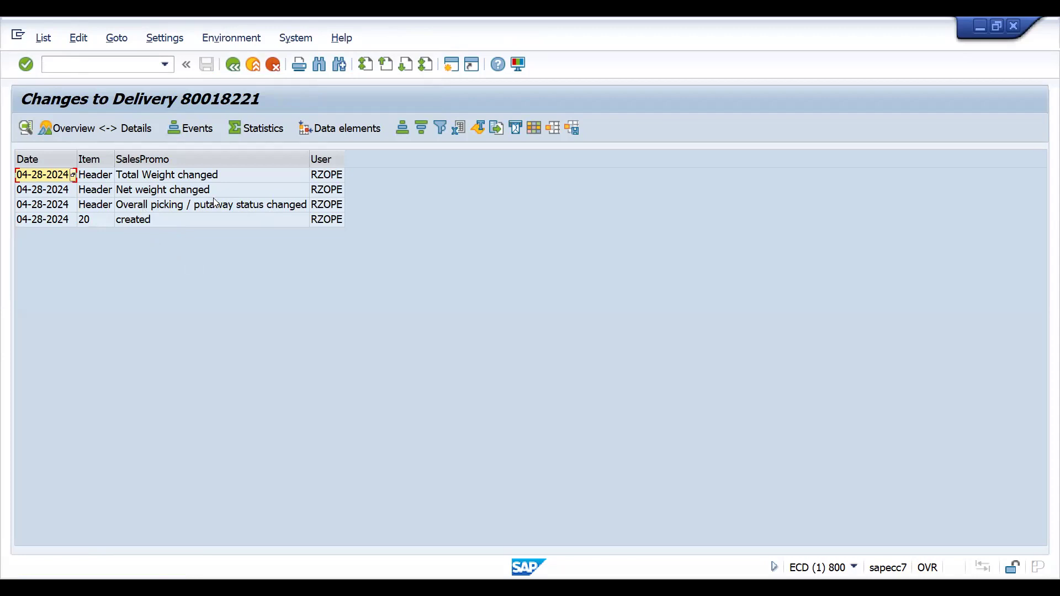
pyautogui.click(233, 65)
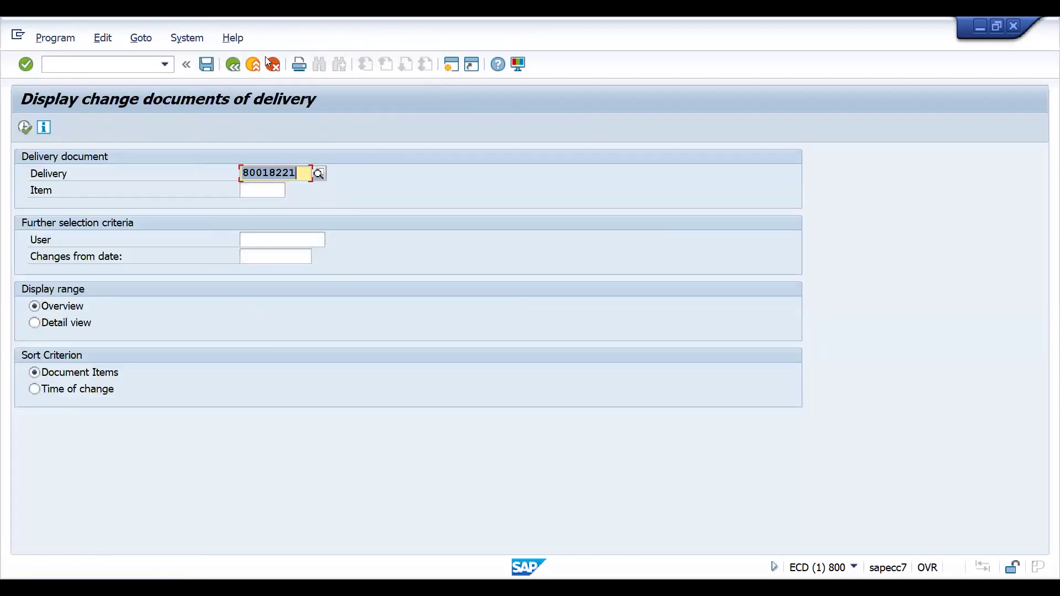
pyautogui.click(233, 65)
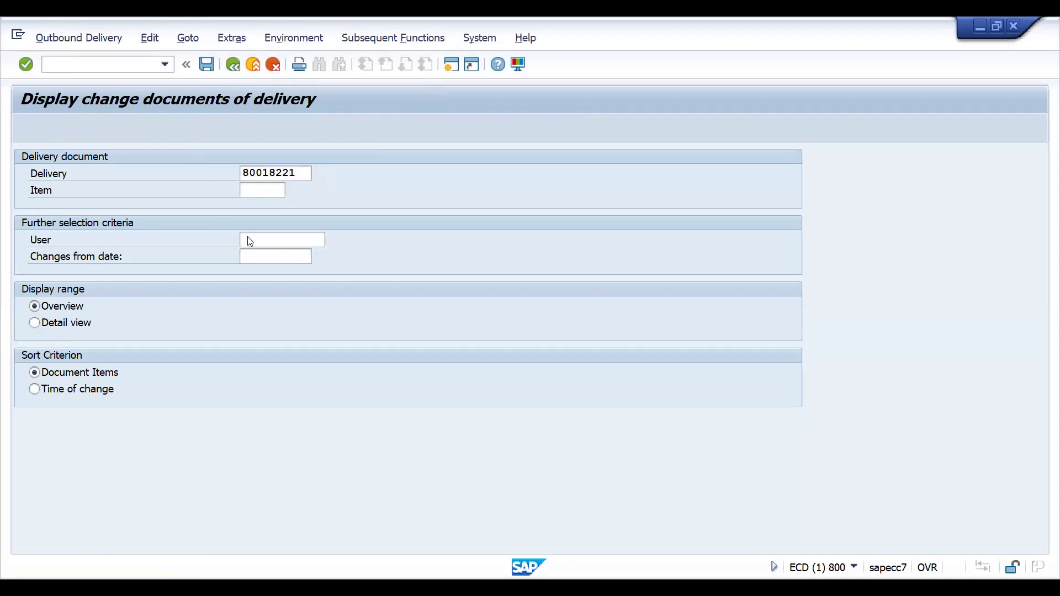
# - Set the picked quantity of item 20 to 1
pyautogui.click(424, 340)
pyautogui.write('1')
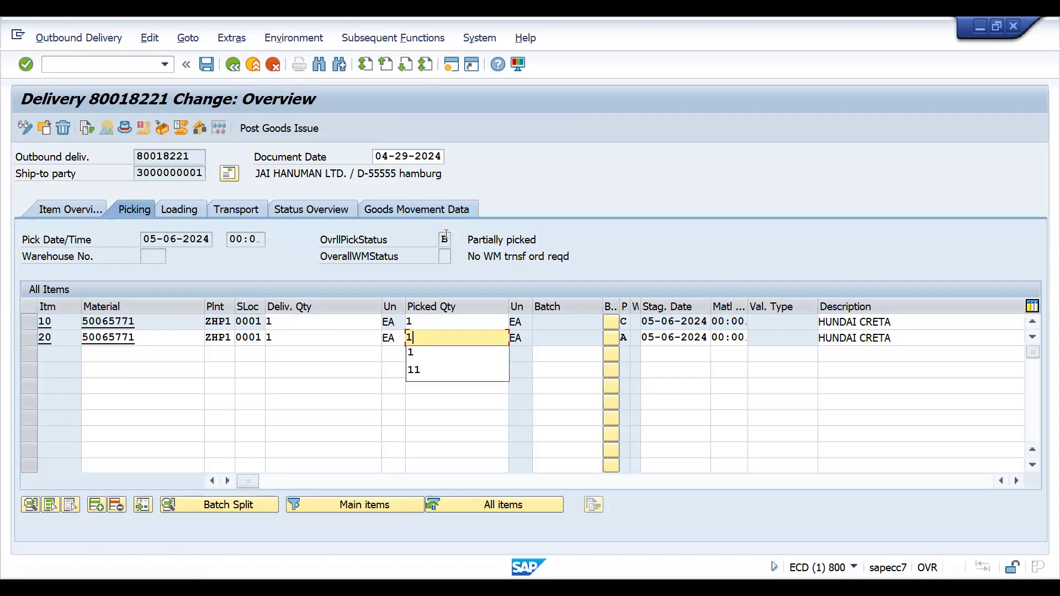
pyautogui.press('Return')
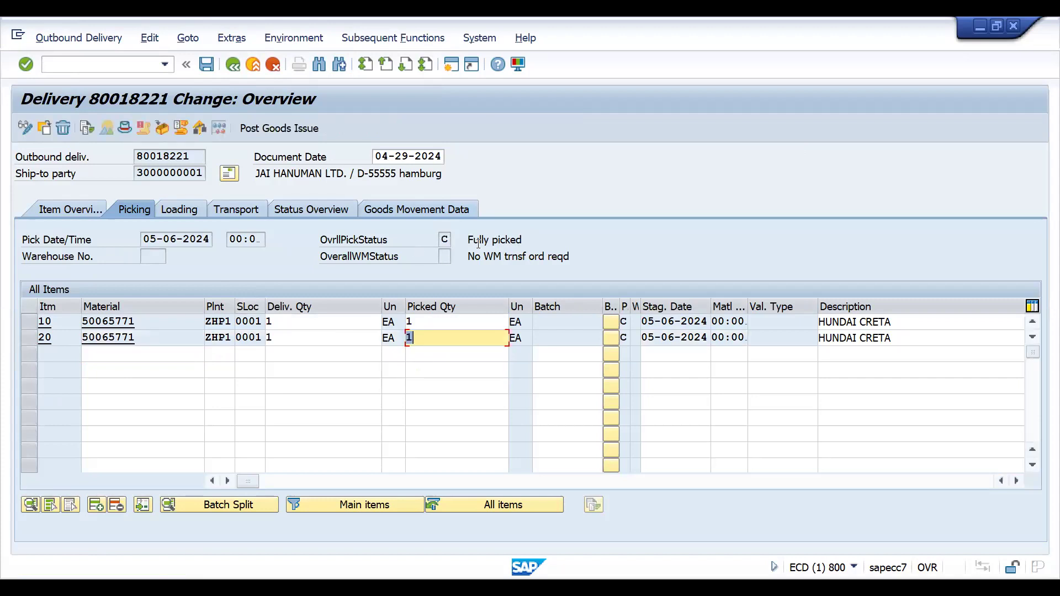
# - Set both the delivery quantity and the picked quantity of item 20 to 5 and save the delivery
pyautogui.click(294, 335)
pyautogui.write('5')
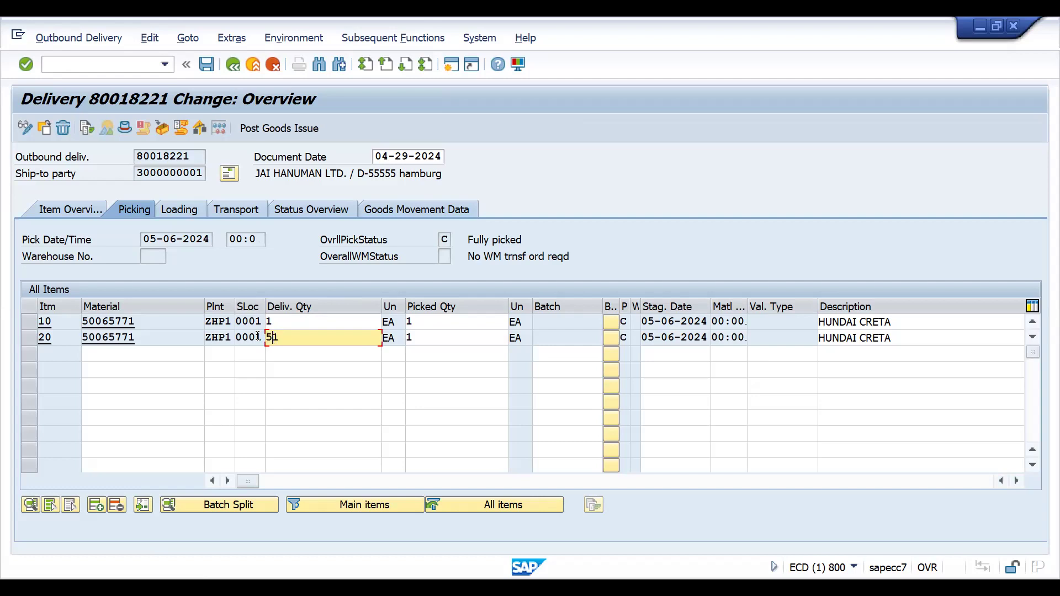
pyautogui.press('Tab')
pyautogui.write('5')
pyautogui.press('Return')
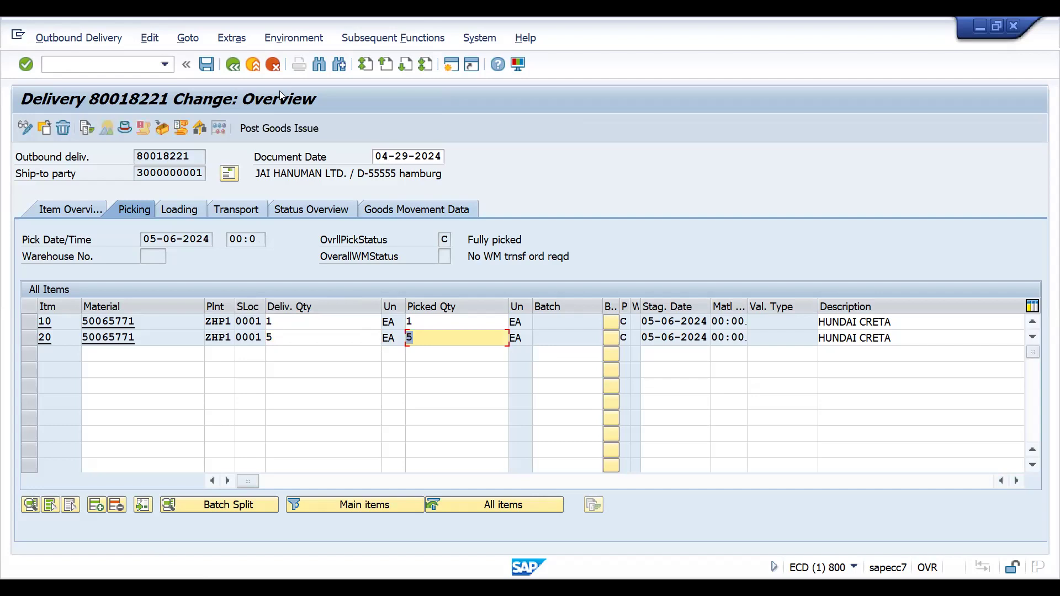
pyautogui.click(205, 65)
# - Reopen the delivery, run its change documents report in detail view sorted by time of change, and return to the delivery overview
pyautogui.press('Return')
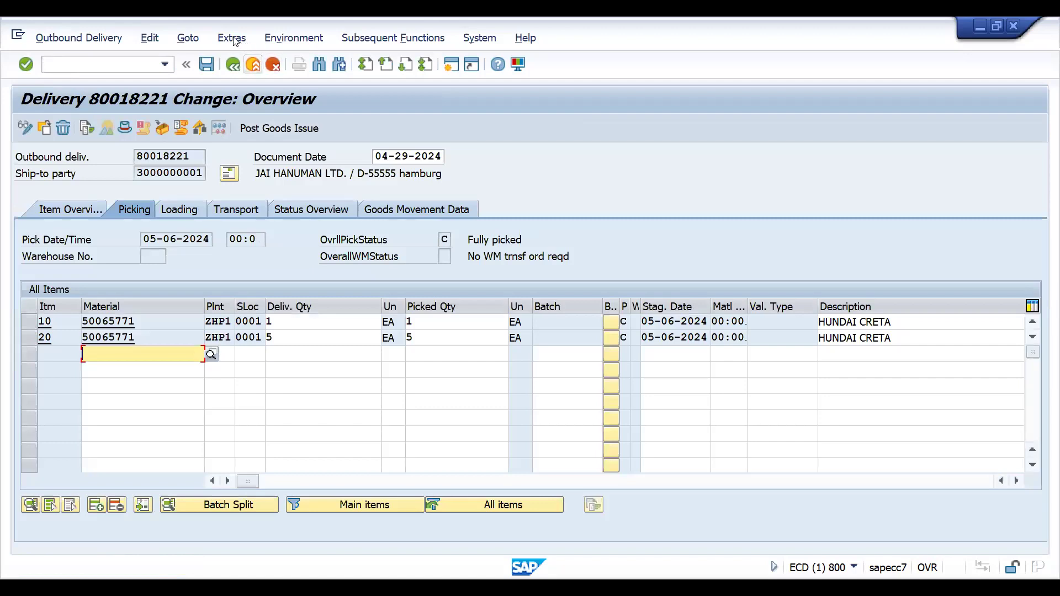
pyautogui.click(293, 37)
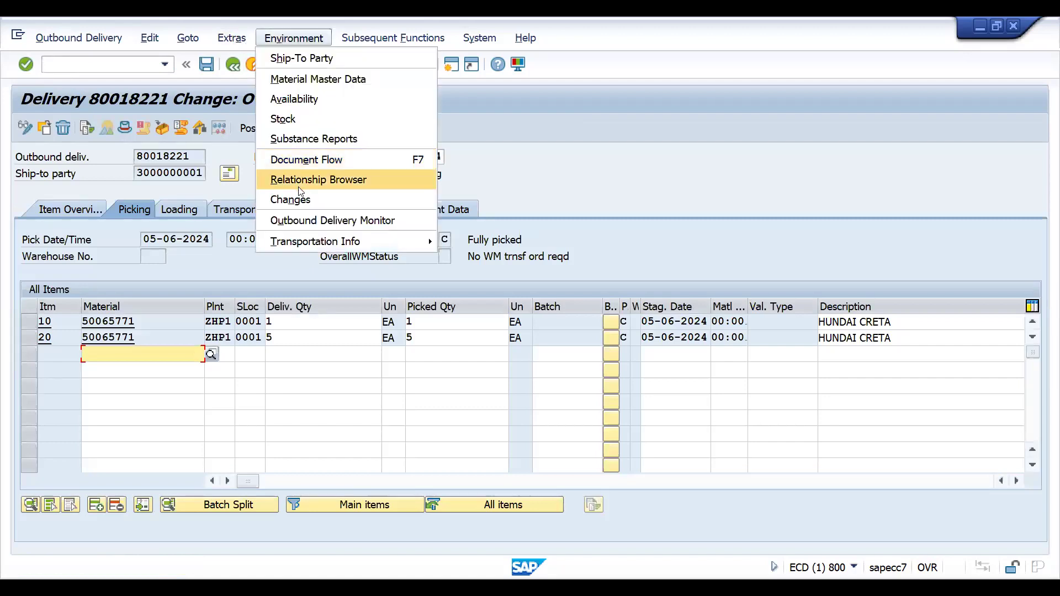
pyautogui.click(298, 199)
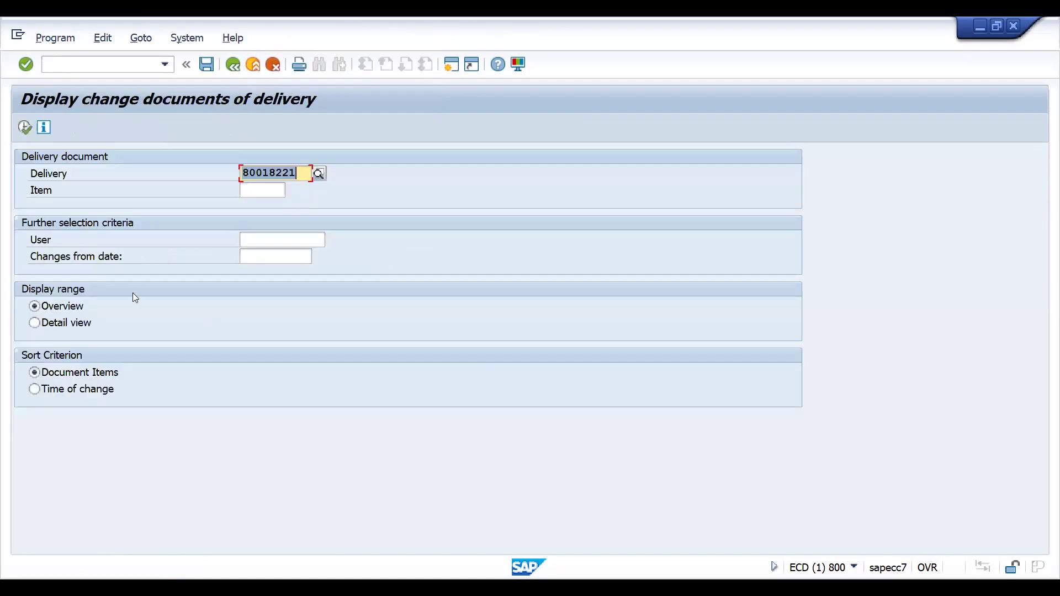
pyautogui.click(35, 389)
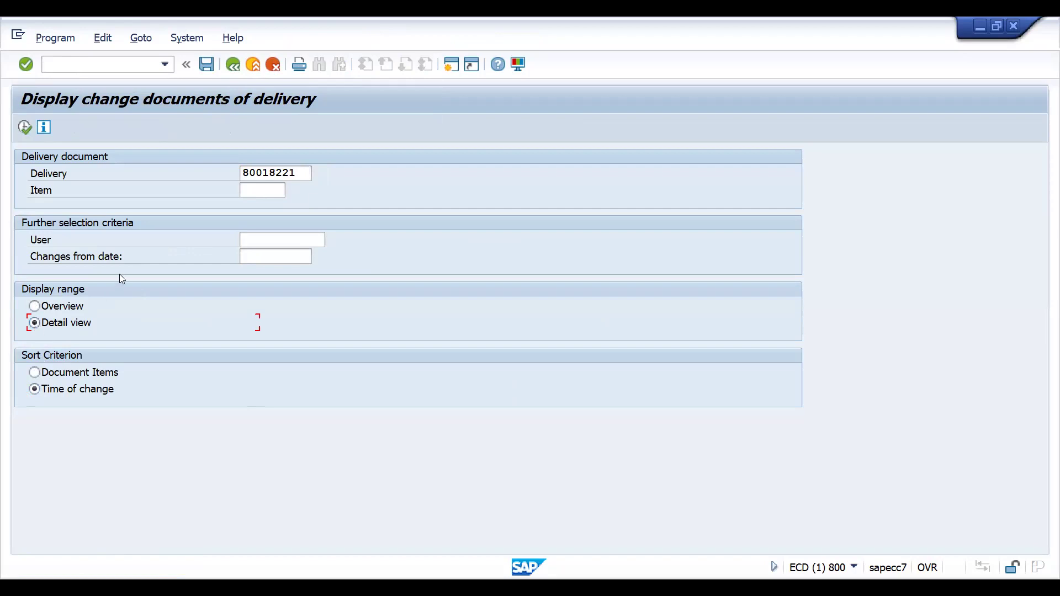
pyautogui.click(280, 257)
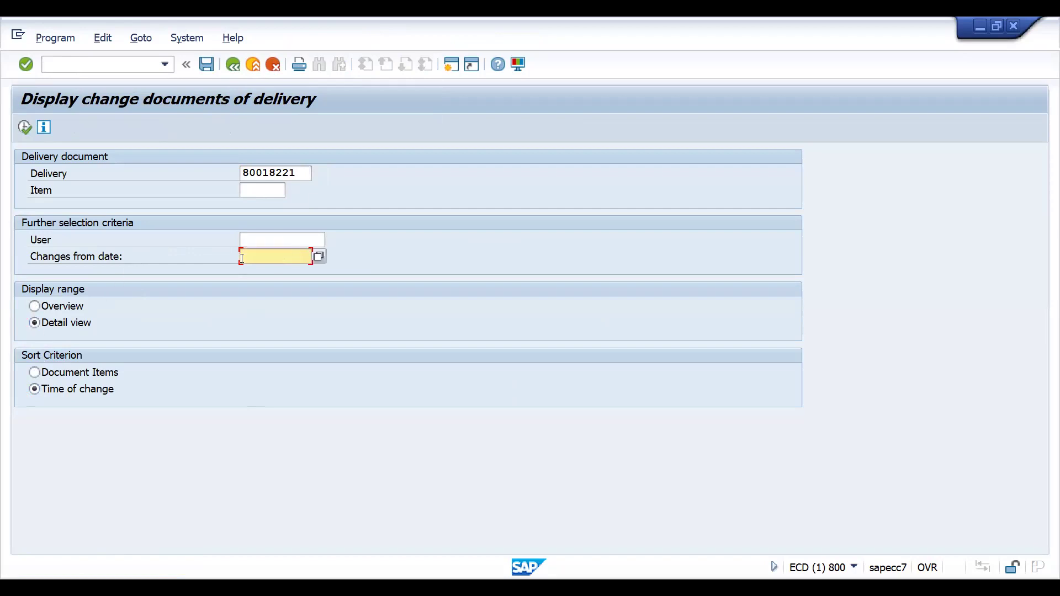
pyautogui.click(252, 237)
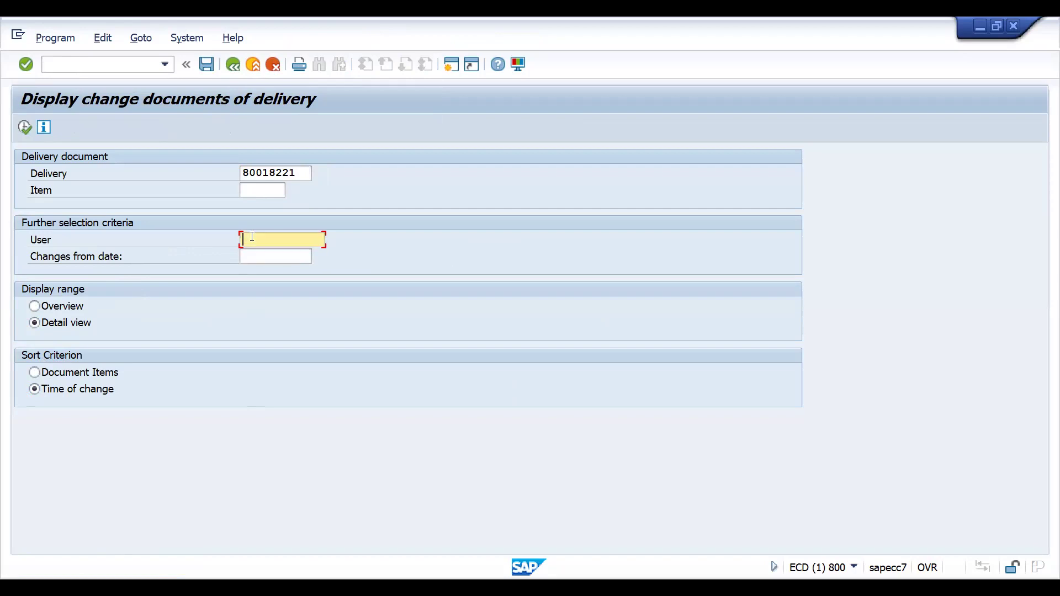
pyautogui.click(249, 188)
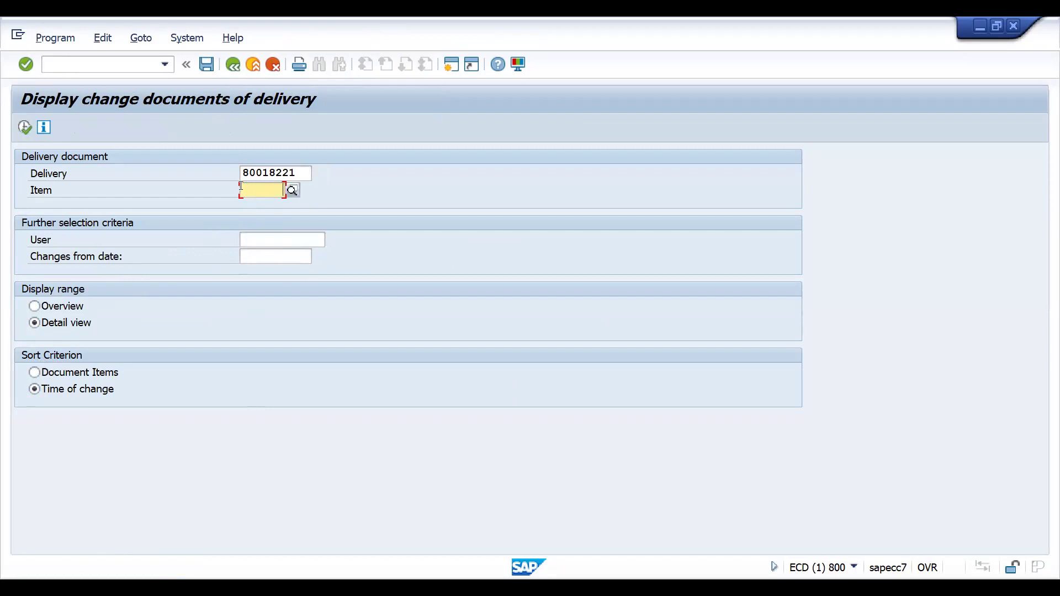
pyautogui.click(23, 132)
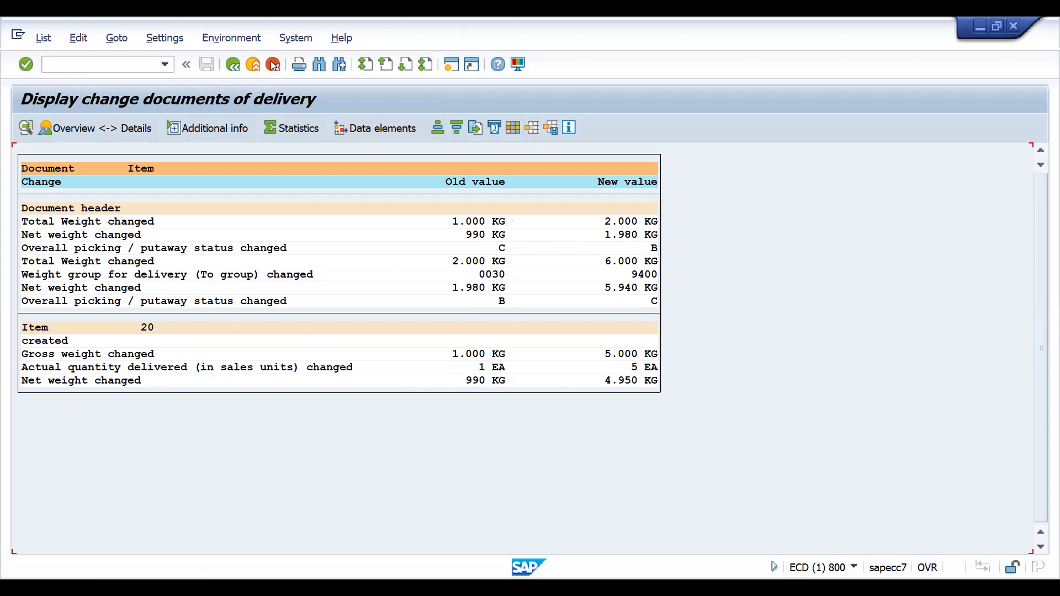
pyautogui.click(232, 65)
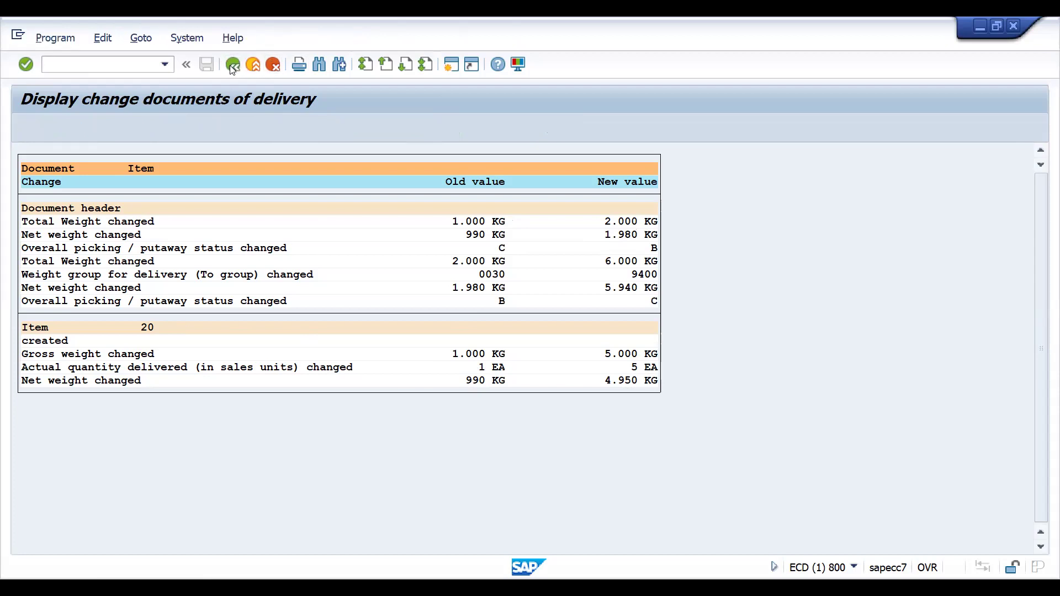
pyautogui.click(232, 65)
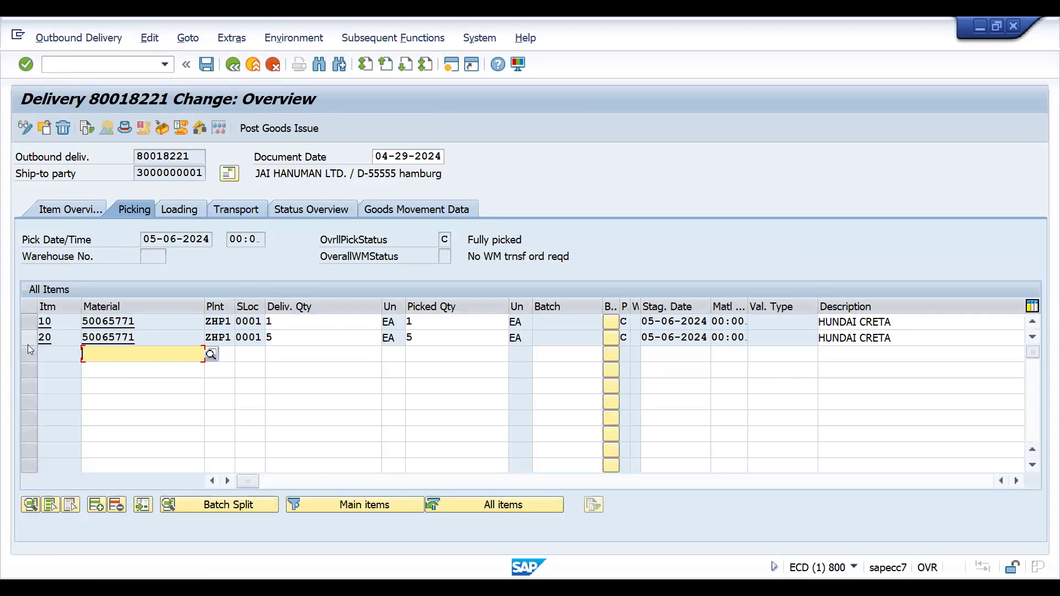
# - Start a third delivery item with material 50065771, plant ZHP1 and storage location 0001
pyautogui.press('Down')
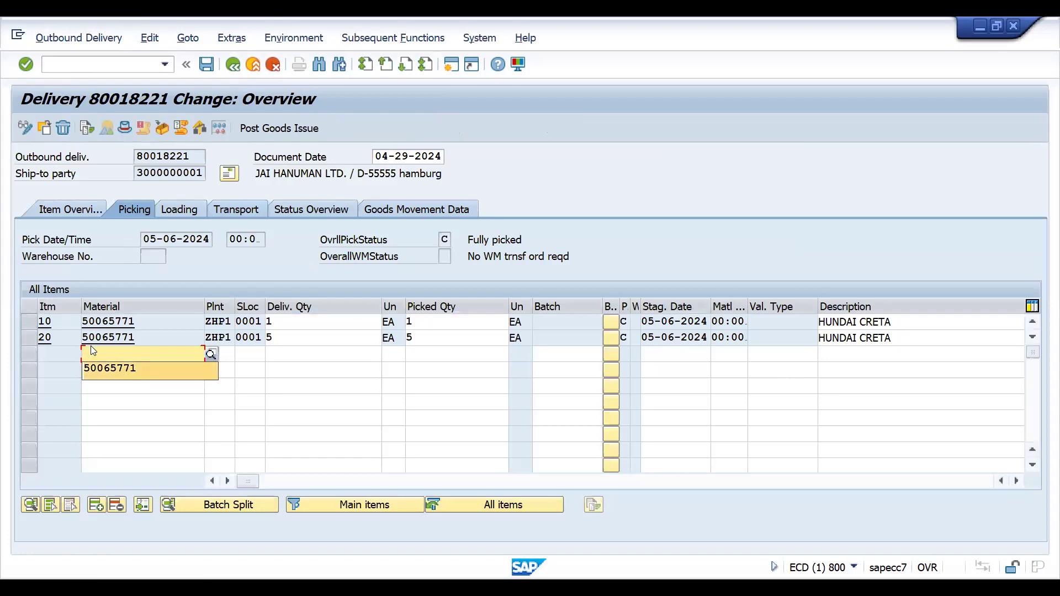
pyautogui.press('Return')
pyautogui.press('Tab')
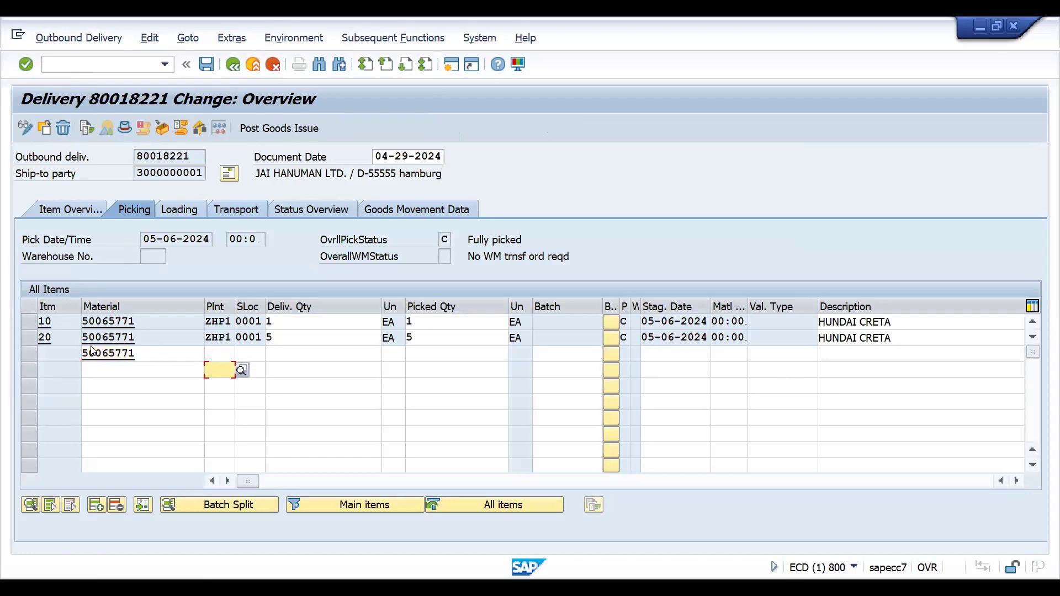
pyautogui.write('zhp1')
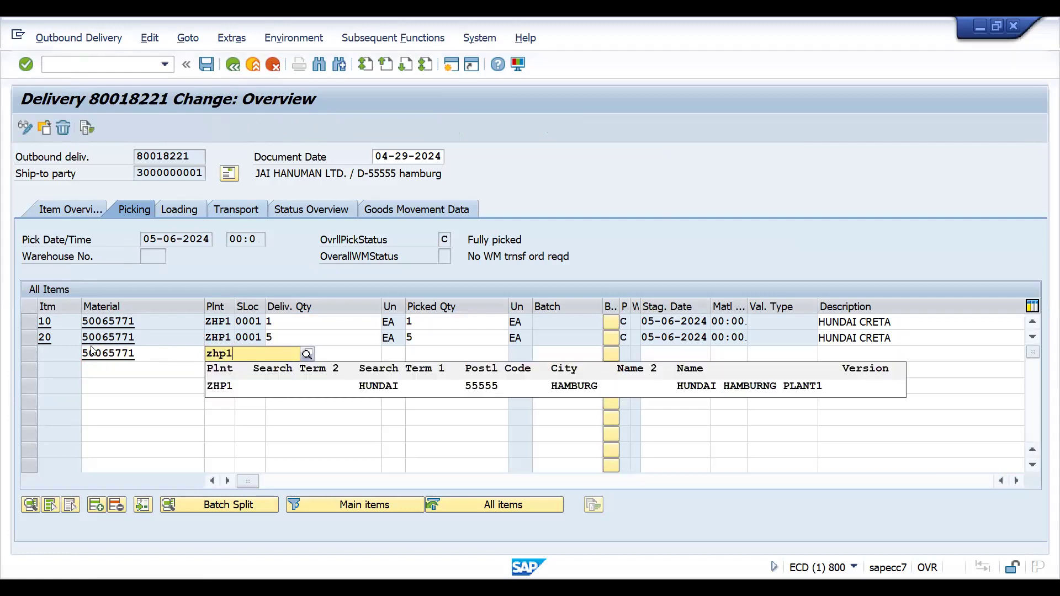
pyautogui.press('Return')
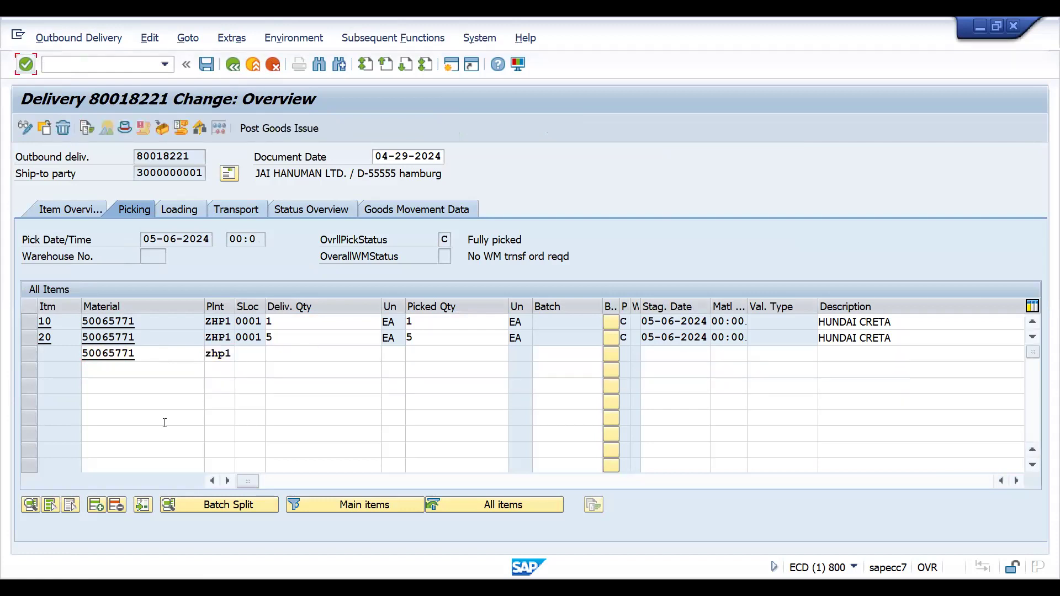
pyautogui.click(248, 354)
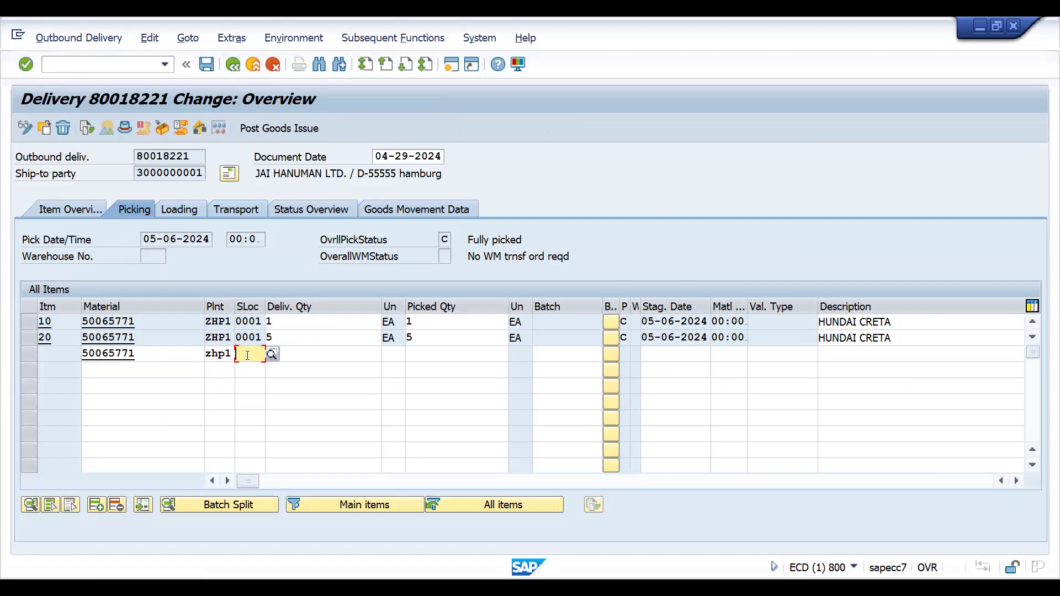
pyautogui.write('0001')
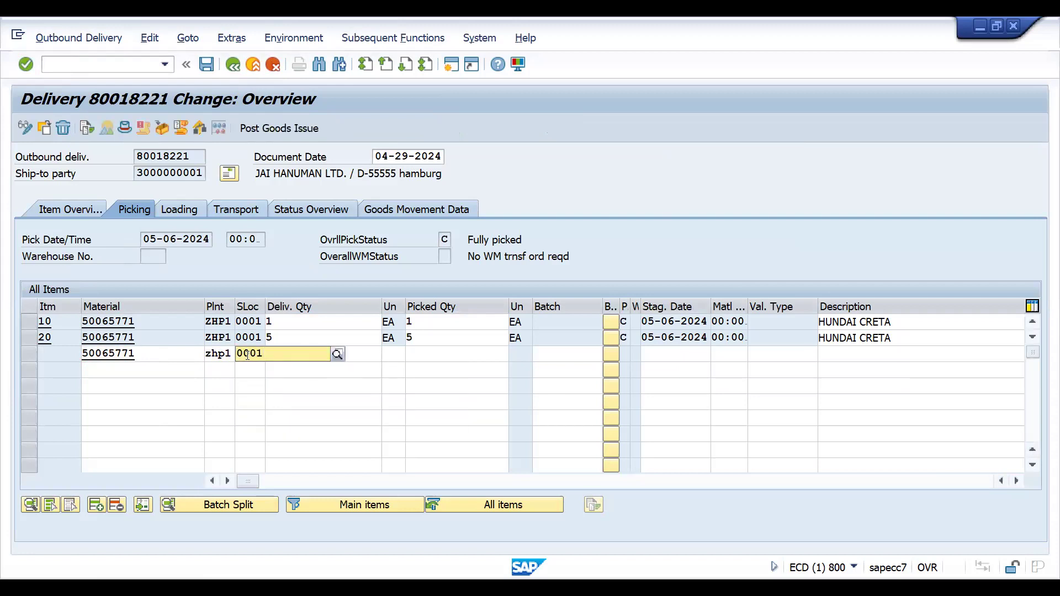
pyautogui.press('Escape')
pyautogui.press('space')
pyautogui.press('Down')
pyautogui.press('Return')
pyautogui.press('Tab')
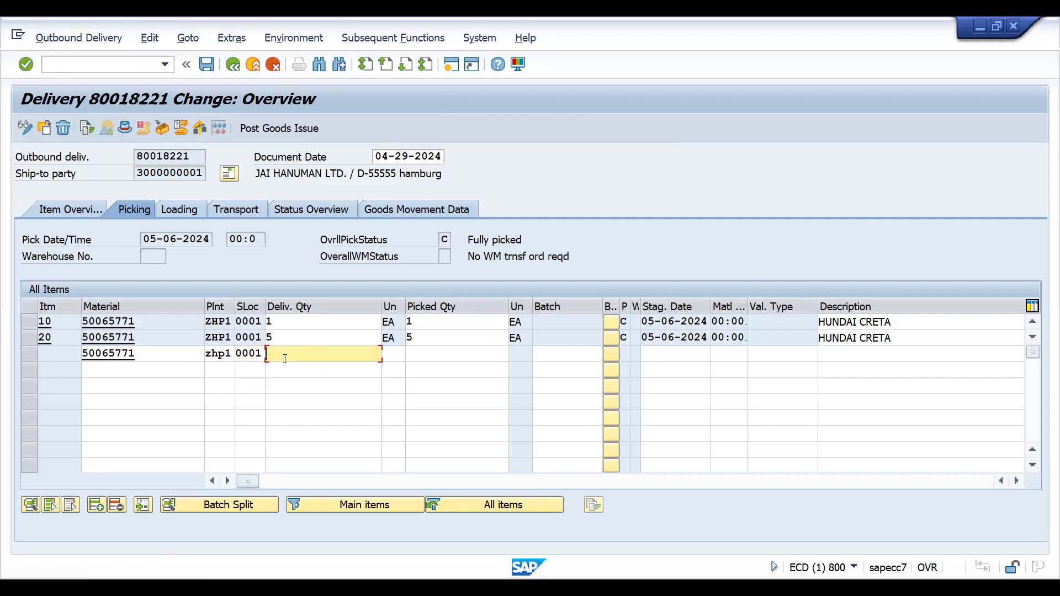
# - Give the new item a delivery quantity of 4 EA and a picked quantity of 4, and add it to the delivery
pyautogui.write('4')
pyautogui.press('Tab')
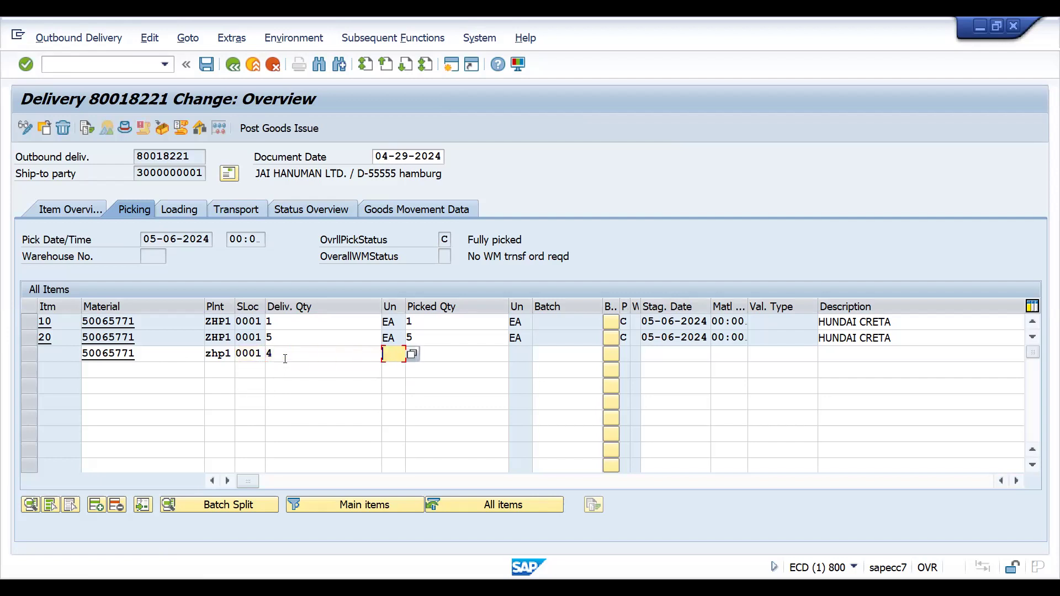
pyautogui.write('ea')
pyautogui.press('Tab')
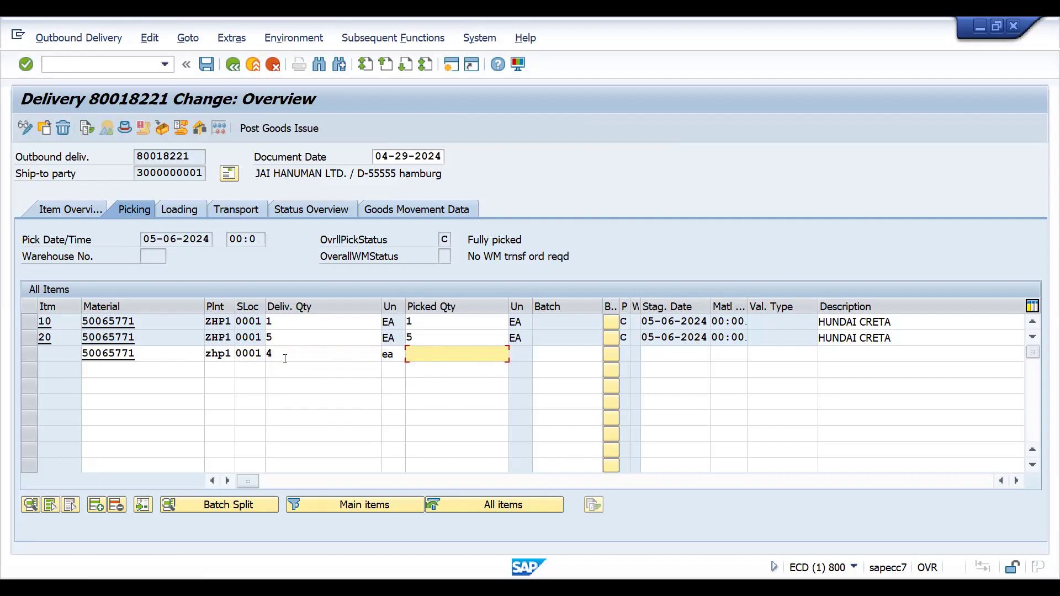
pyautogui.write('4')
pyautogui.press('Return')
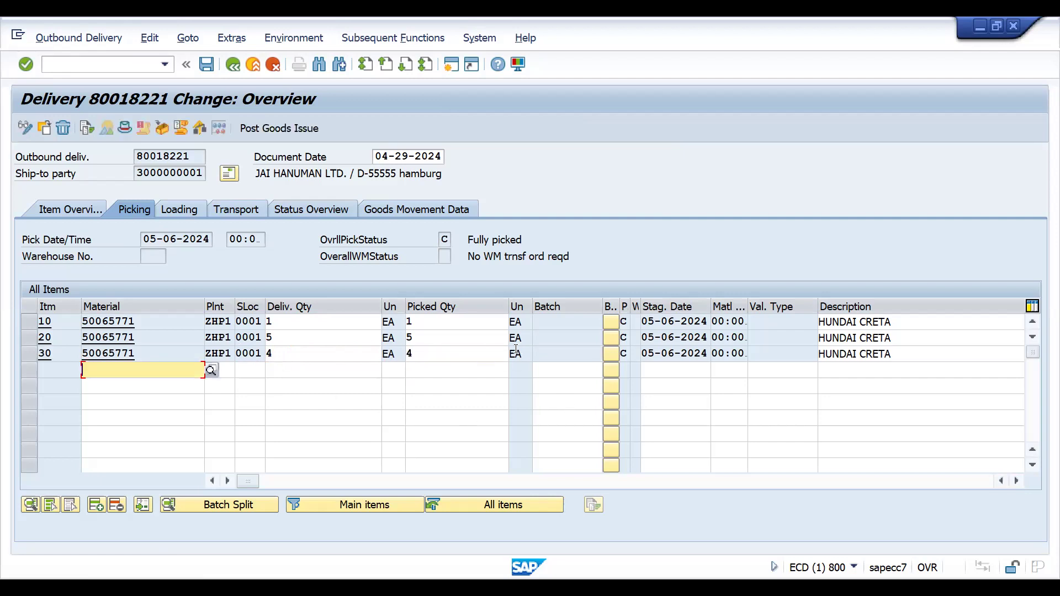
pyautogui.click(522, 355)
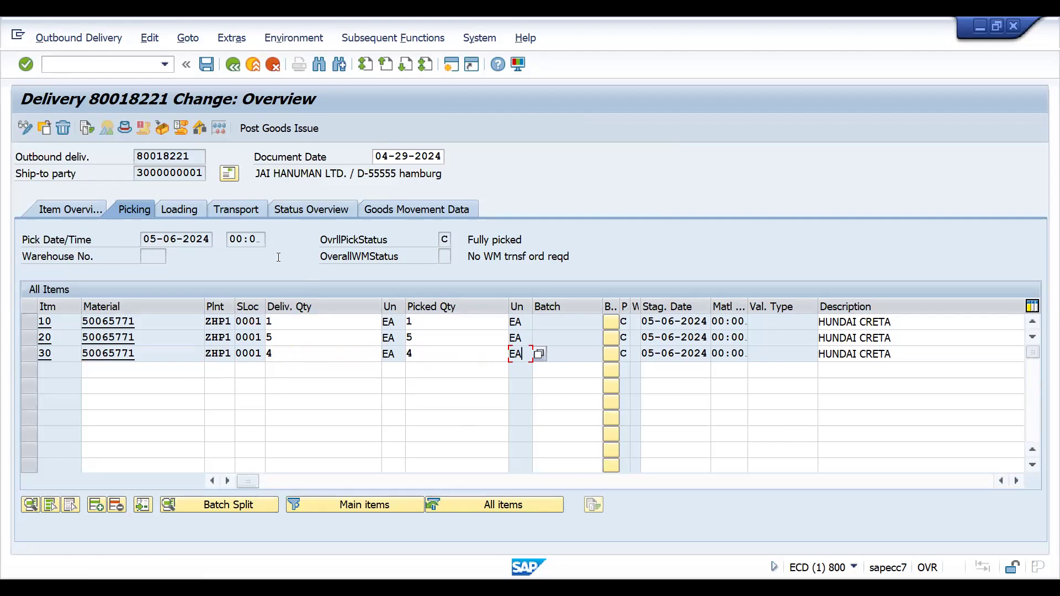
# - Save the delivery, reopen it for changing, and post its goods issue
pyautogui.click(207, 65)
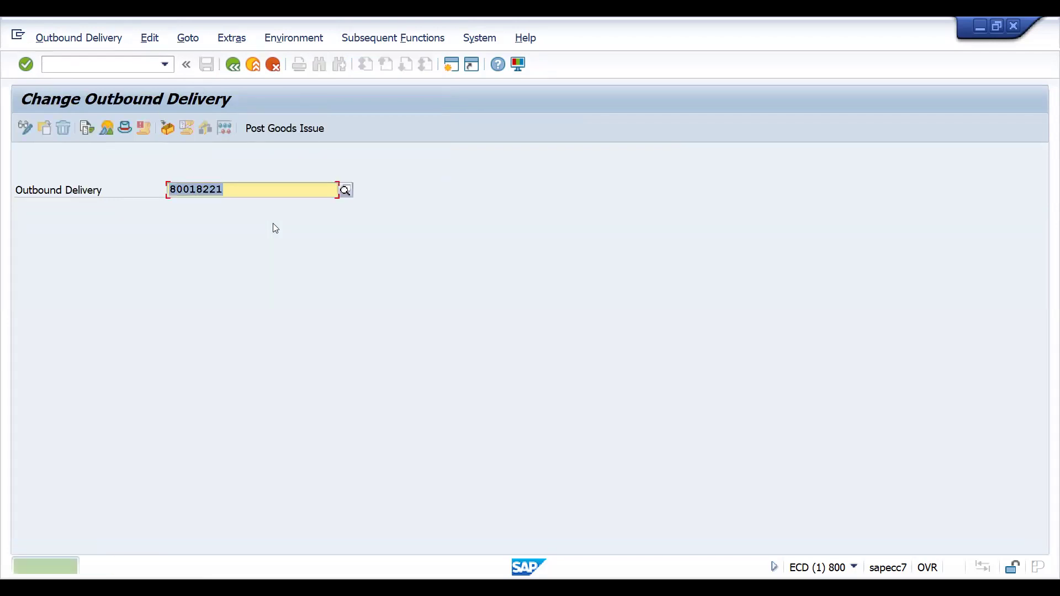
pyautogui.press('Return')
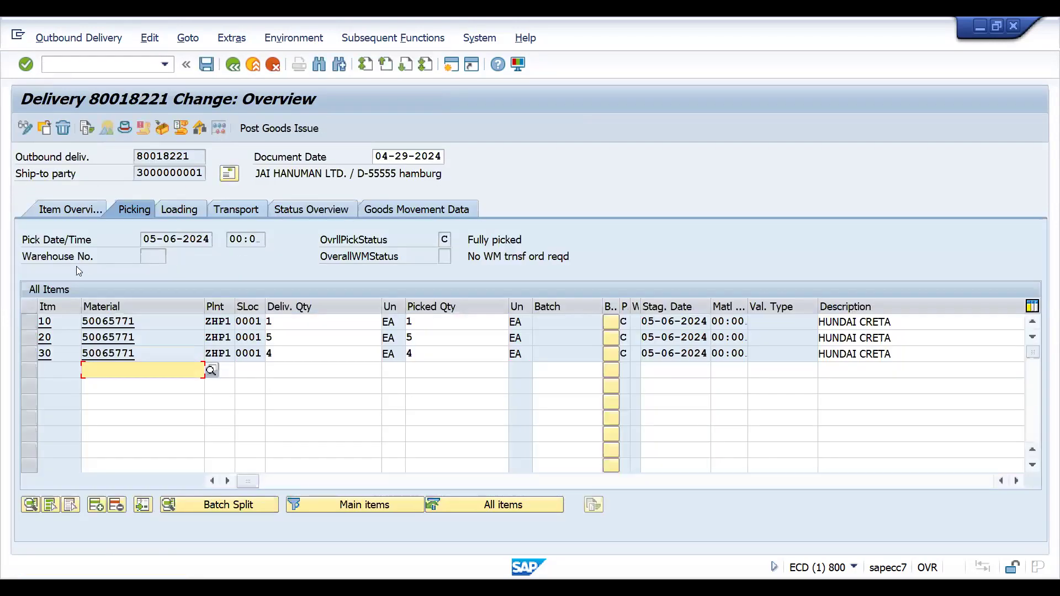
pyautogui.click(263, 130)
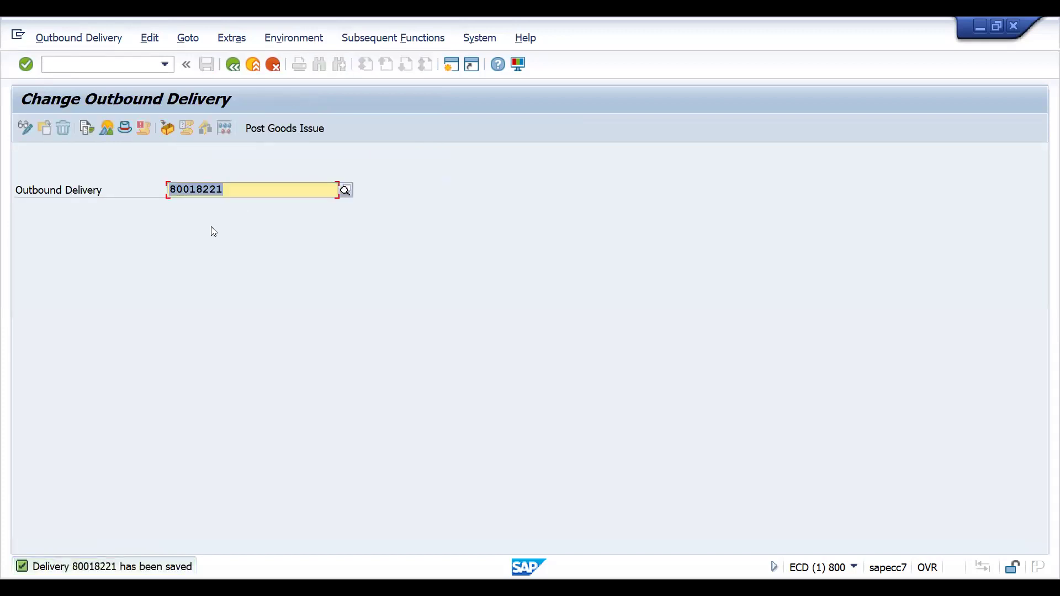
# - Reopen the delivery, run its change documents report as an overview sorted by document items, and return to the report's selection screen
pyautogui.press('Return')
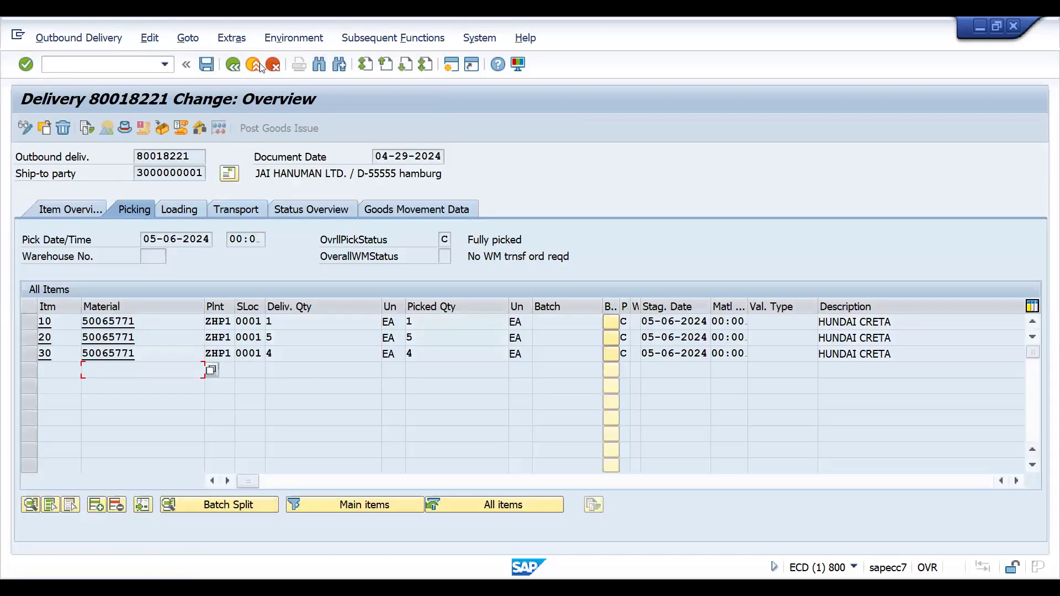
pyautogui.click(282, 43)
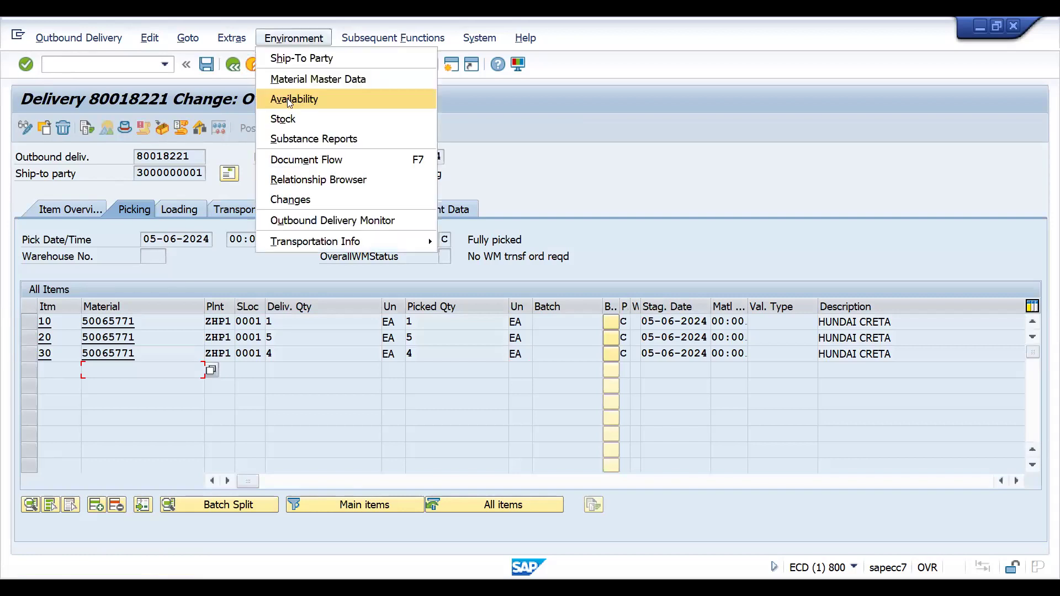
pyautogui.click(294, 203)
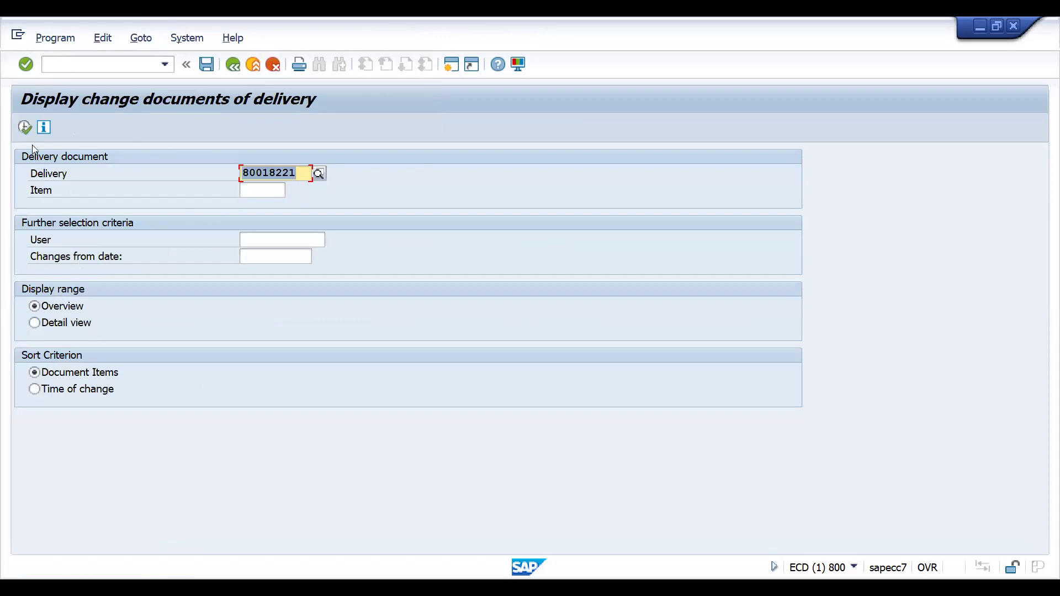
pyautogui.click(25, 128)
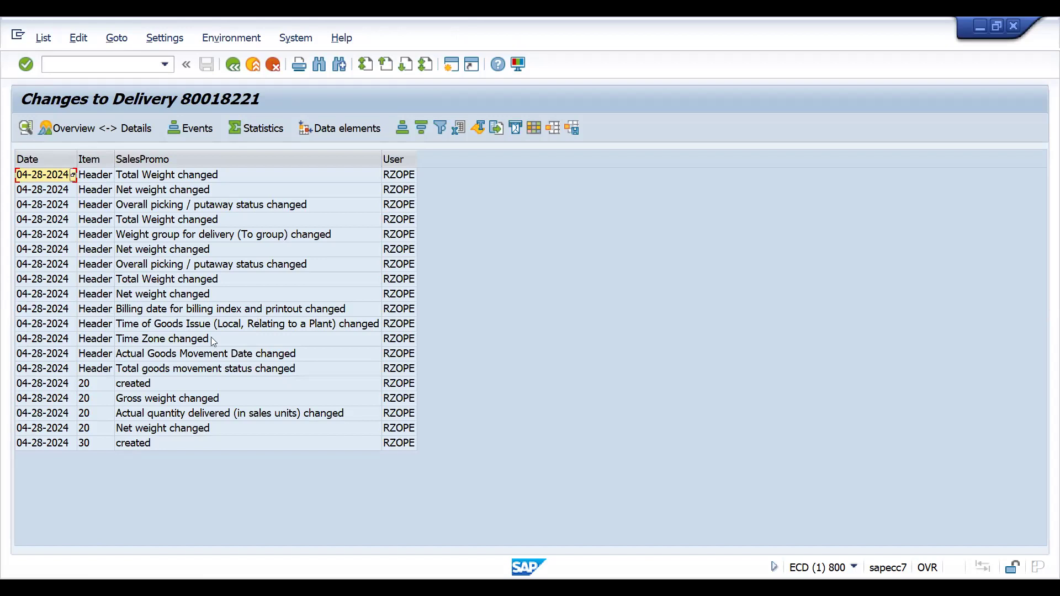
pyautogui.click(234, 66)
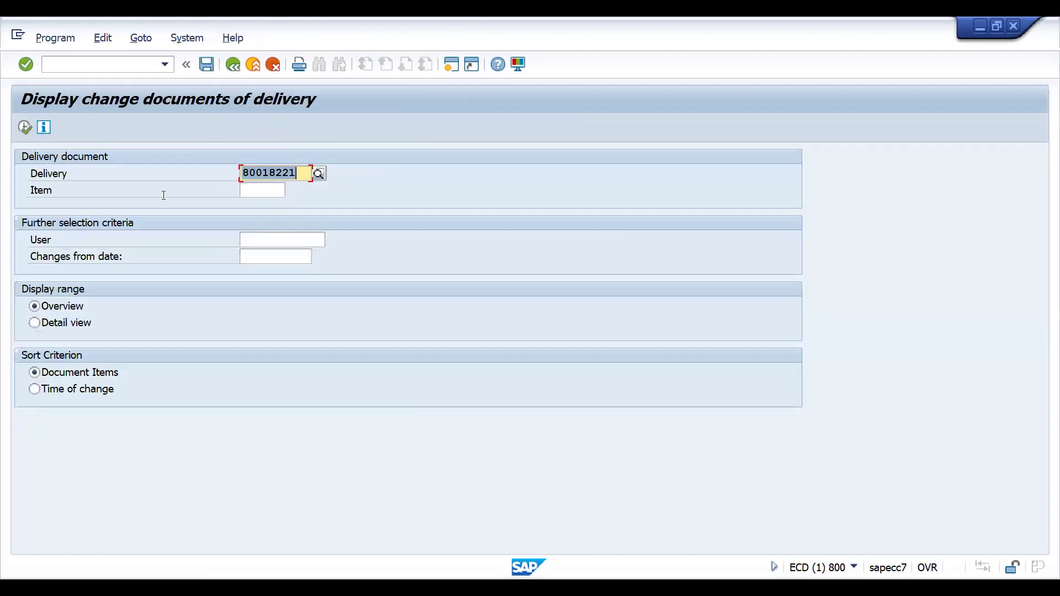
# - Run the change documents report for item 20 only, sorted by time of change, and return to the selection screen
pyautogui.click(36, 390)
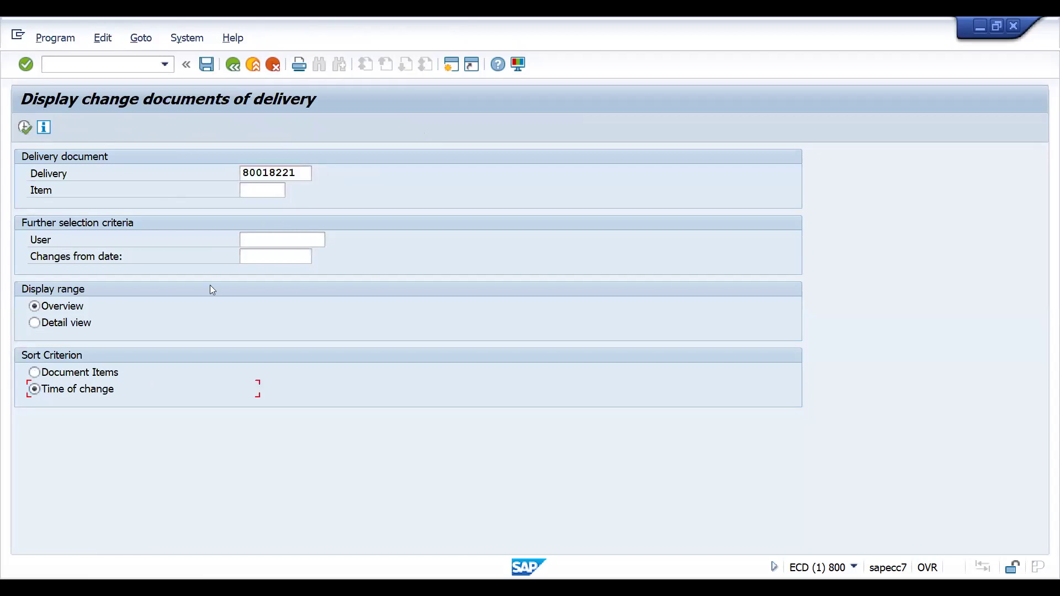
pyautogui.click(284, 190)
pyautogui.write('20')
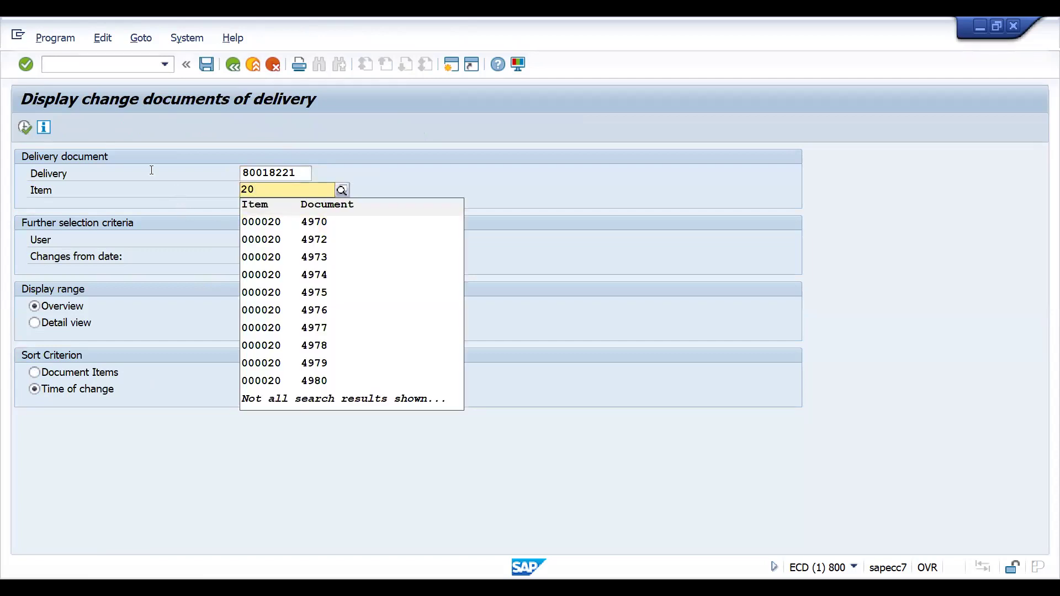
pyautogui.click(152, 189)
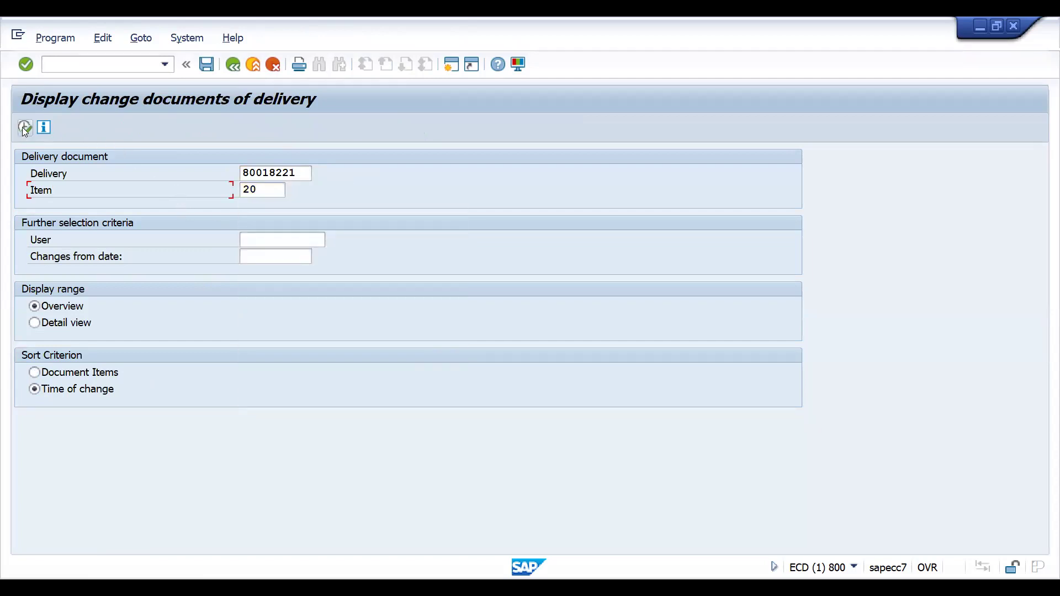
pyautogui.click(24, 128)
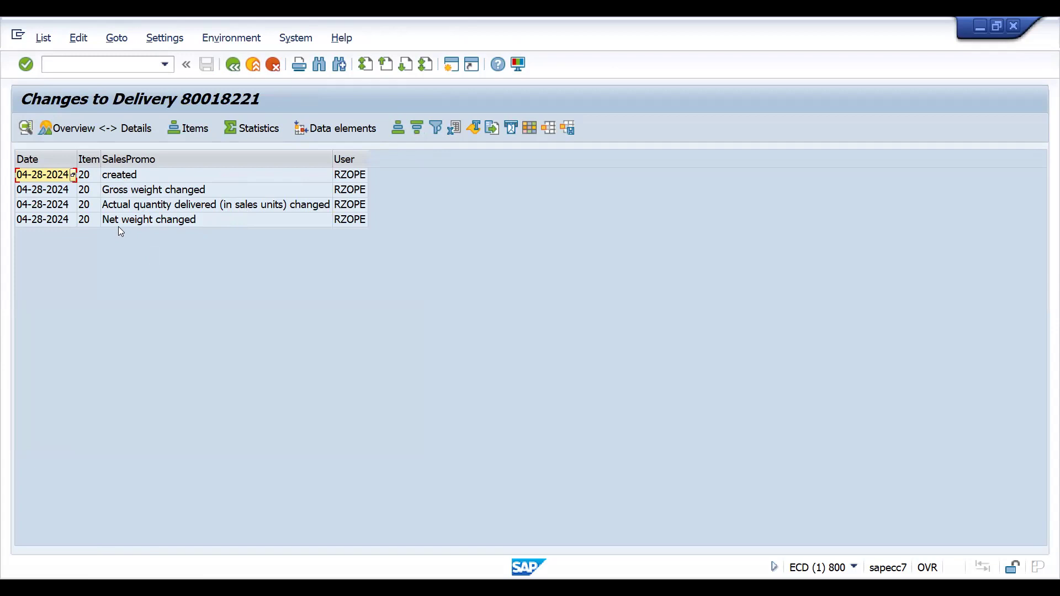
pyautogui.click(233, 63)
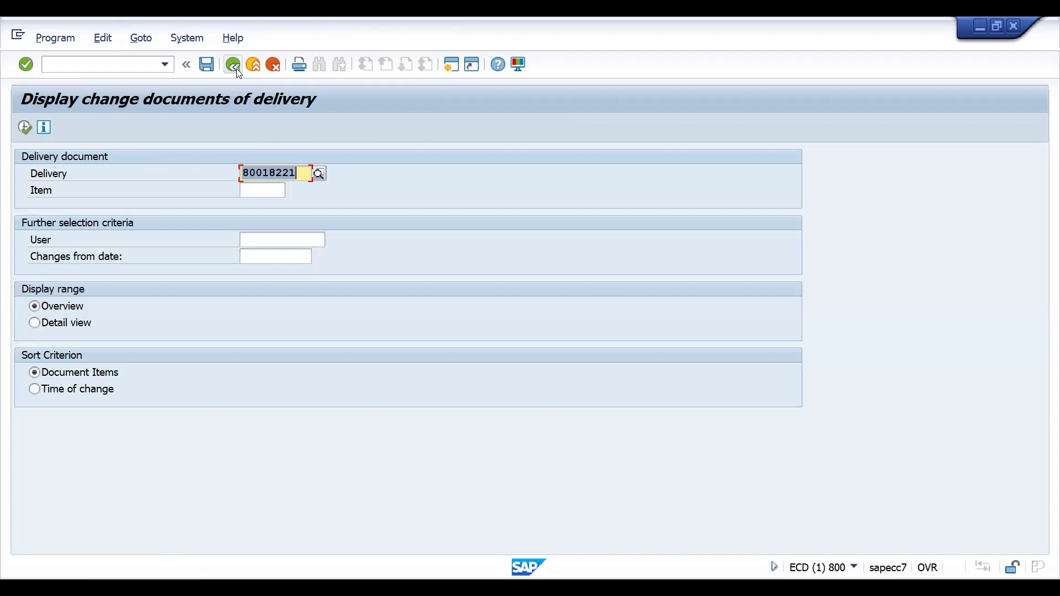
# - Run the change report for the whole delivery sorted by time of change and inspect the details of the first Total Weight entry
pyautogui.click(30, 390)
pyautogui.click(26, 129)
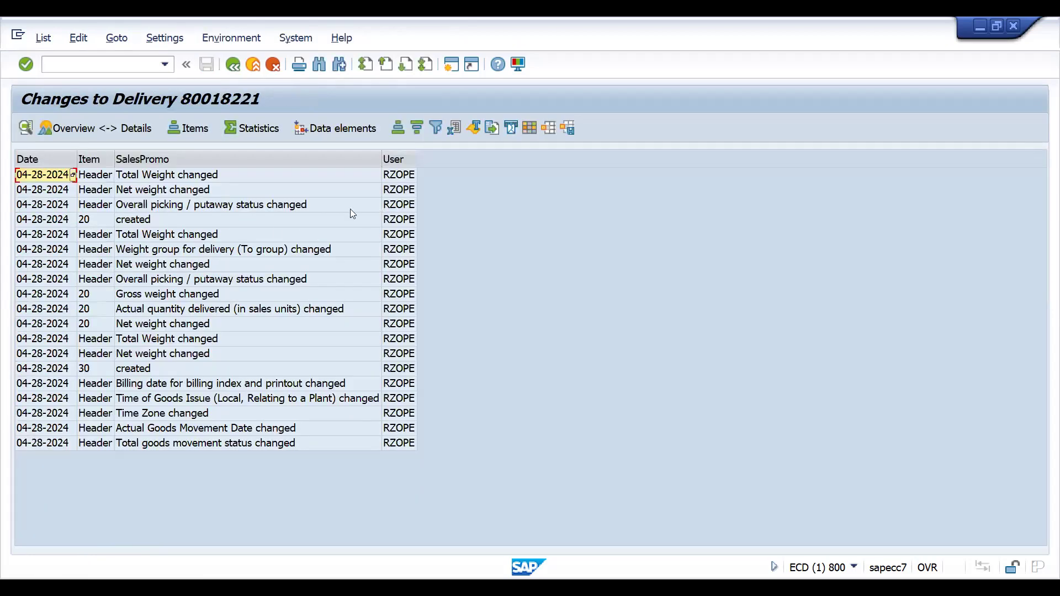
pyautogui.doubleClick(51, 177)
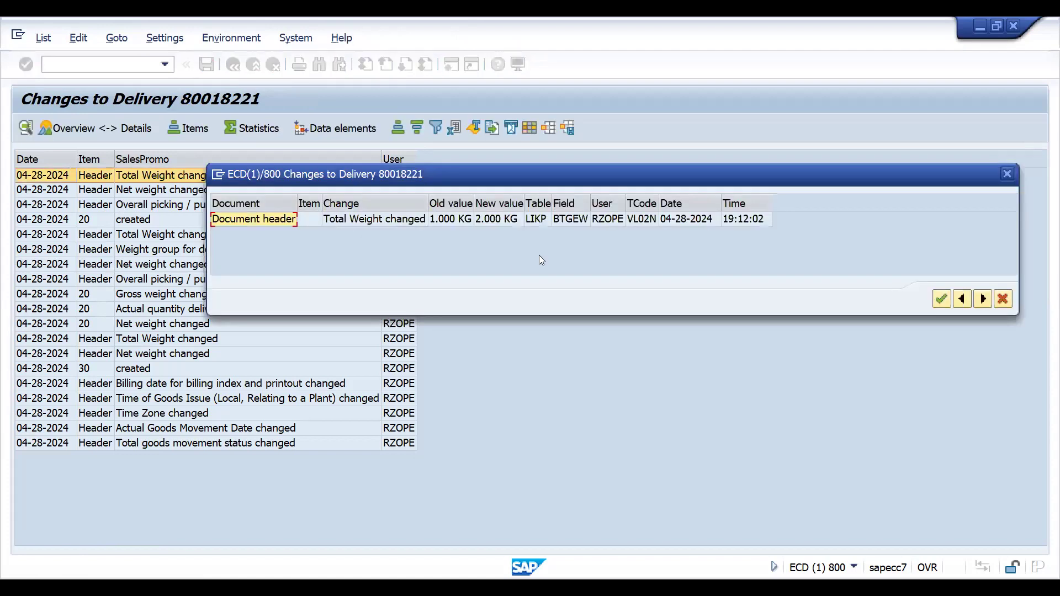
pyautogui.click(753, 219)
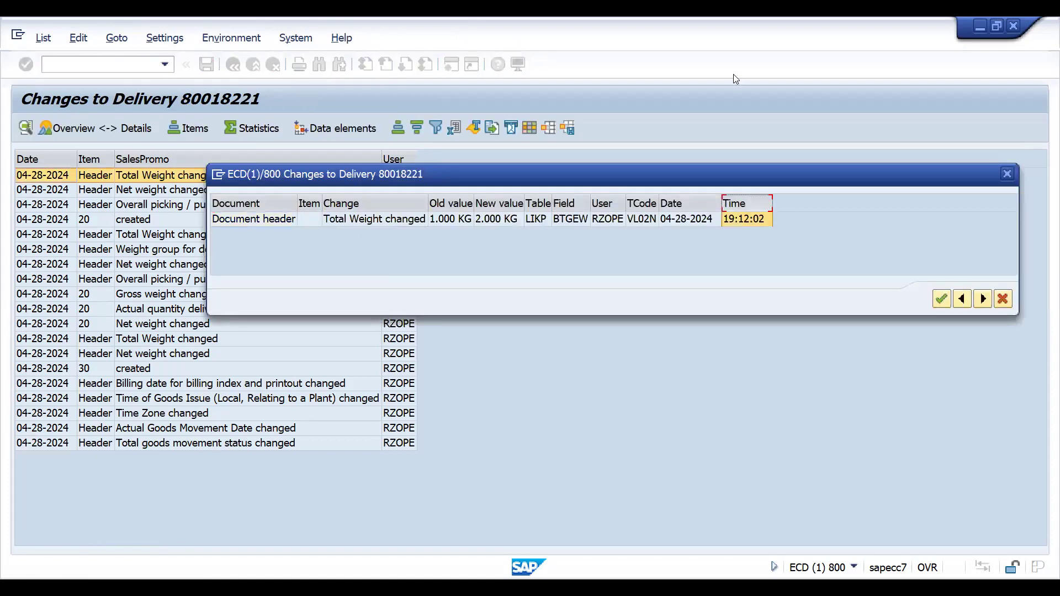
pyautogui.hotkey('alt', 'Tab')
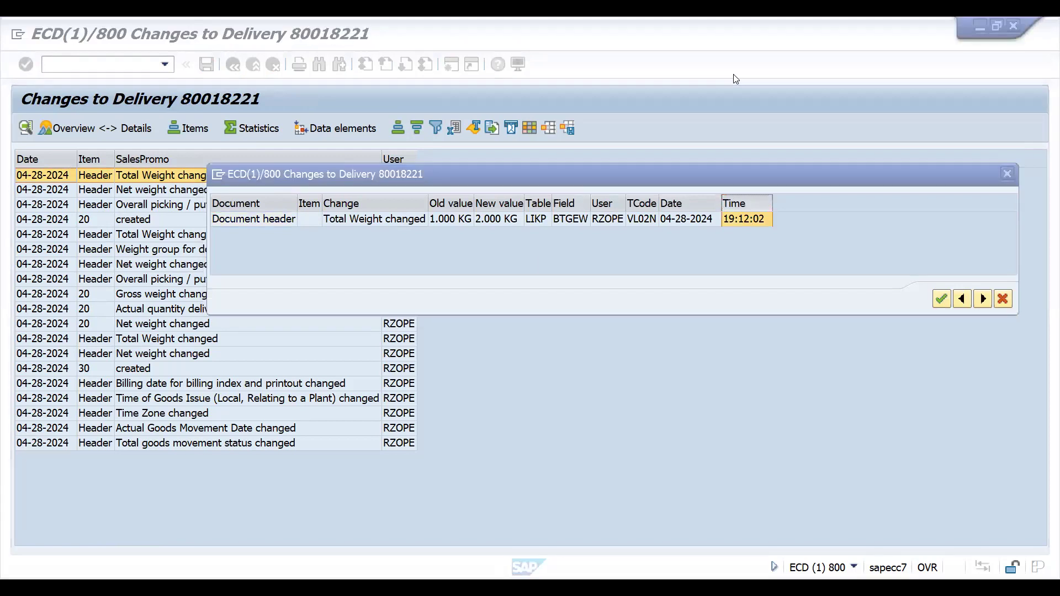
pyautogui.click(782, 240)
pyautogui.click(1043, 164)
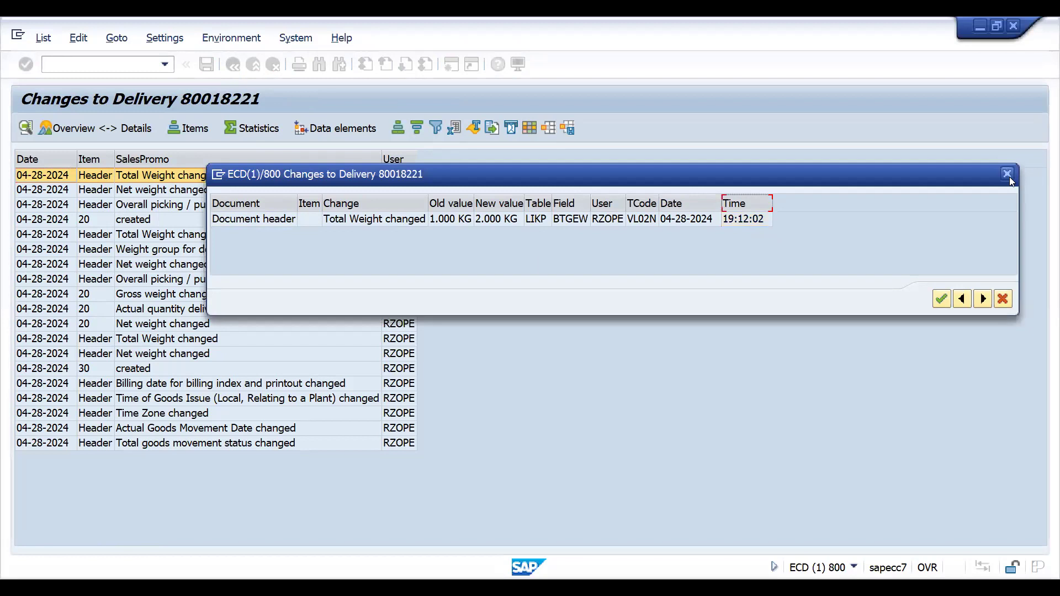
pyautogui.click(1009, 177)
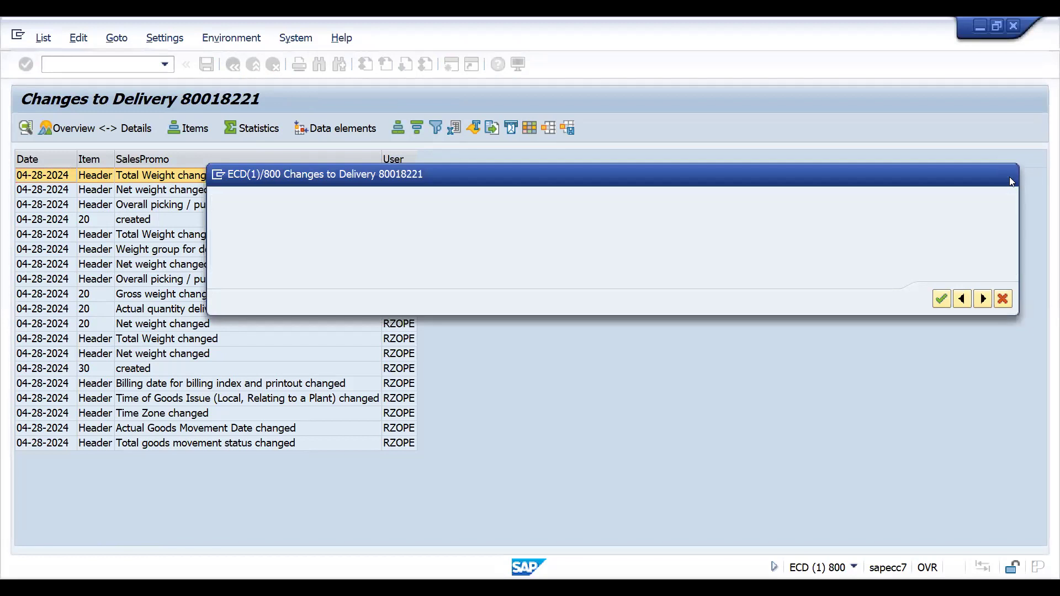
# - View the details of the first overall picking / putaway status change, then close them
pyautogui.click(115, 209)
pyautogui.doubleClick(117, 210)
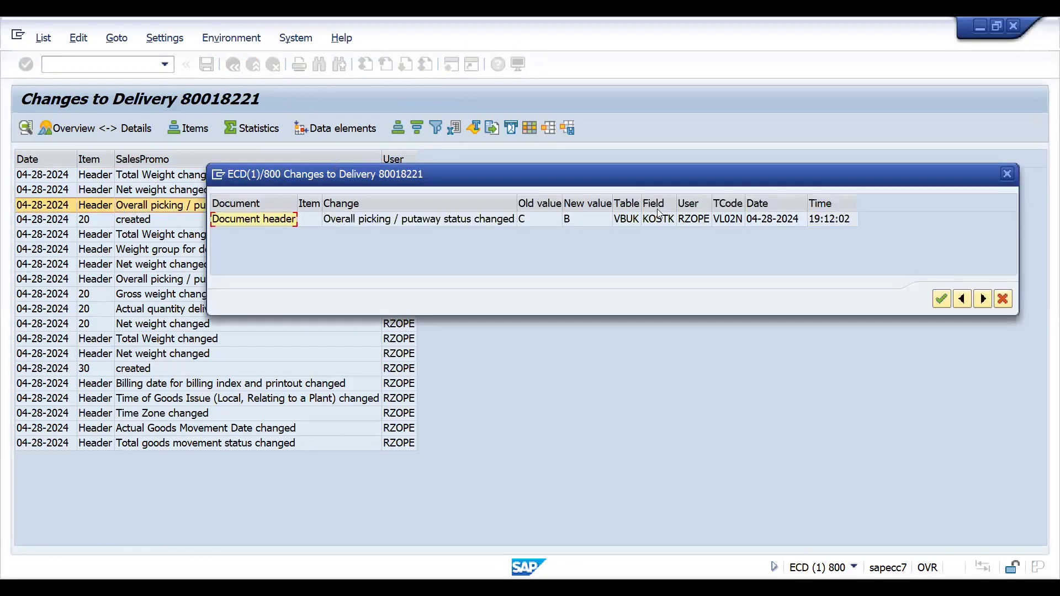
pyautogui.press('Escape')
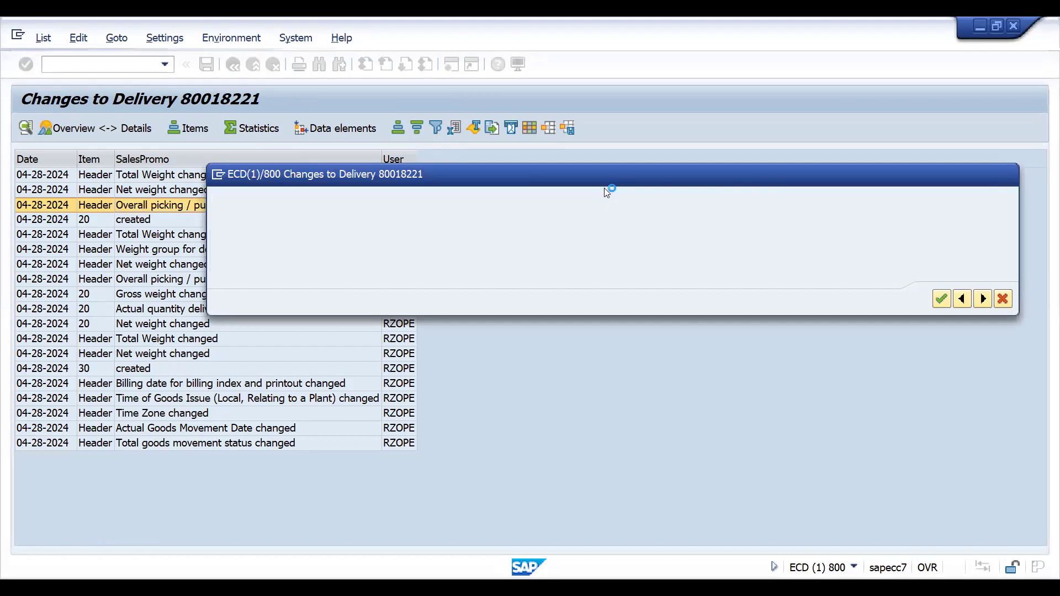
# - Run the change documents report for item 30 in detail view sorted by time of change, and return to the selection screen
pyautogui.click(233, 64)
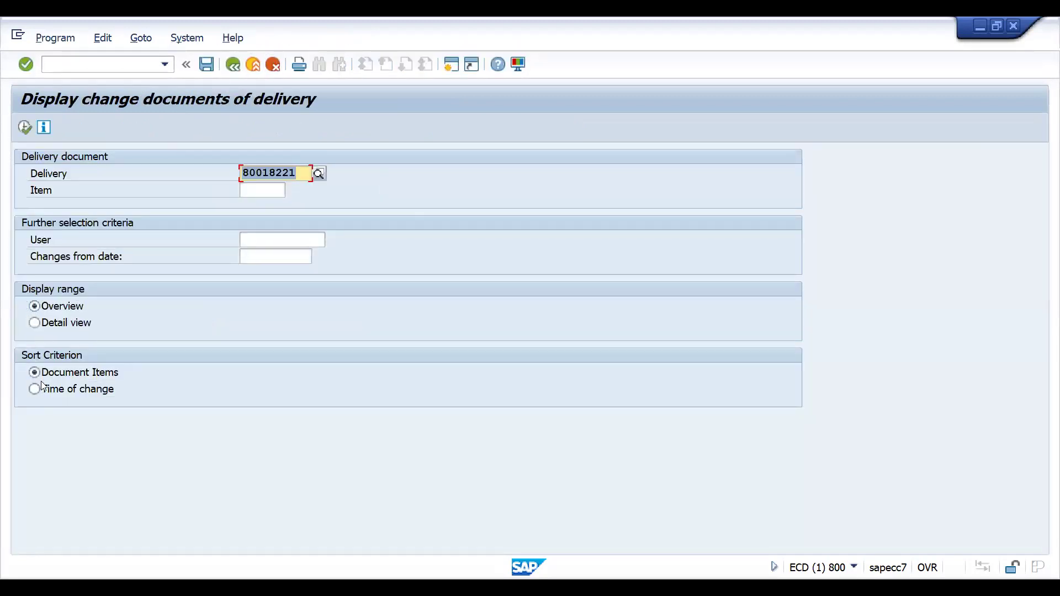
pyautogui.click(35, 323)
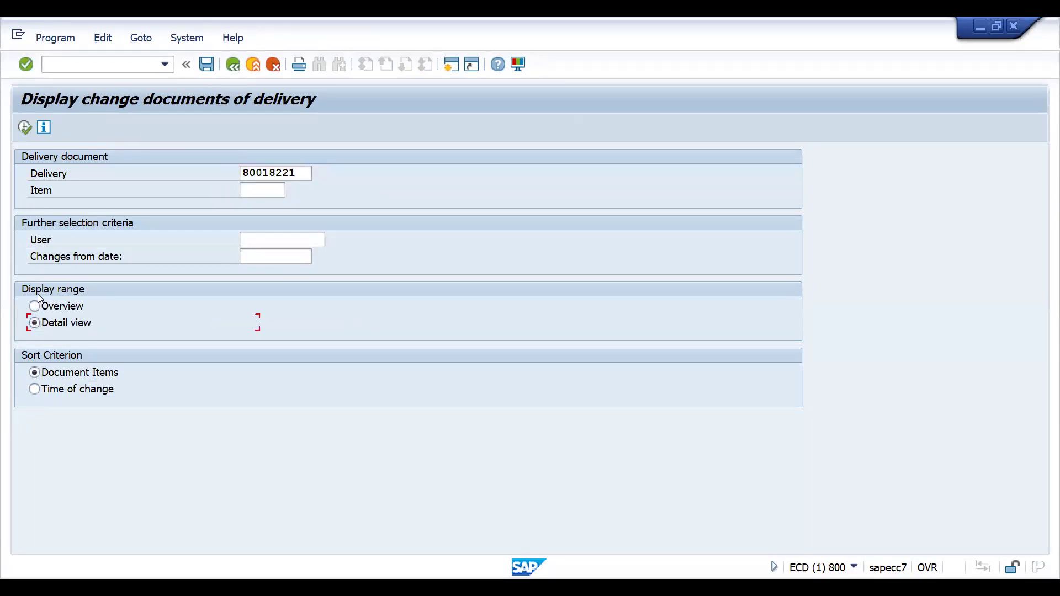
pyautogui.click(34, 389)
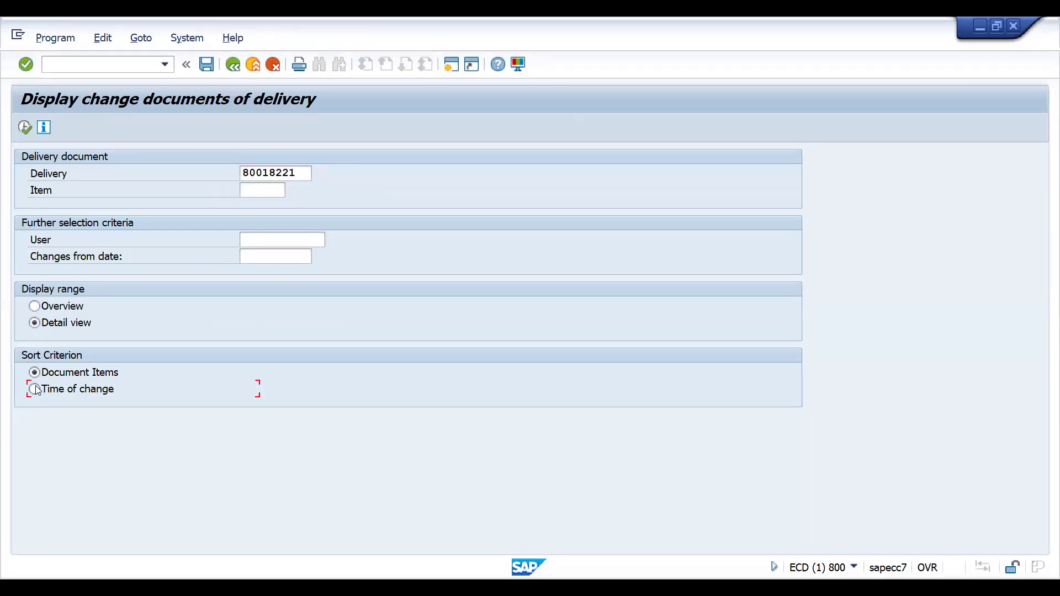
pyautogui.click(262, 188)
pyautogui.click(262, 186)
pyautogui.write('30')
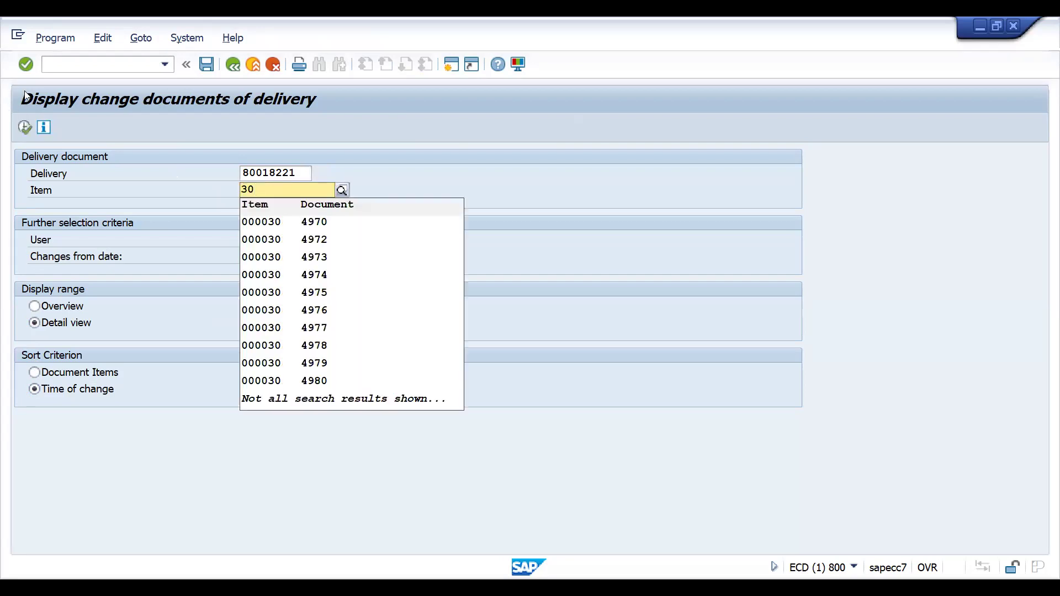
pyautogui.click(25, 127)
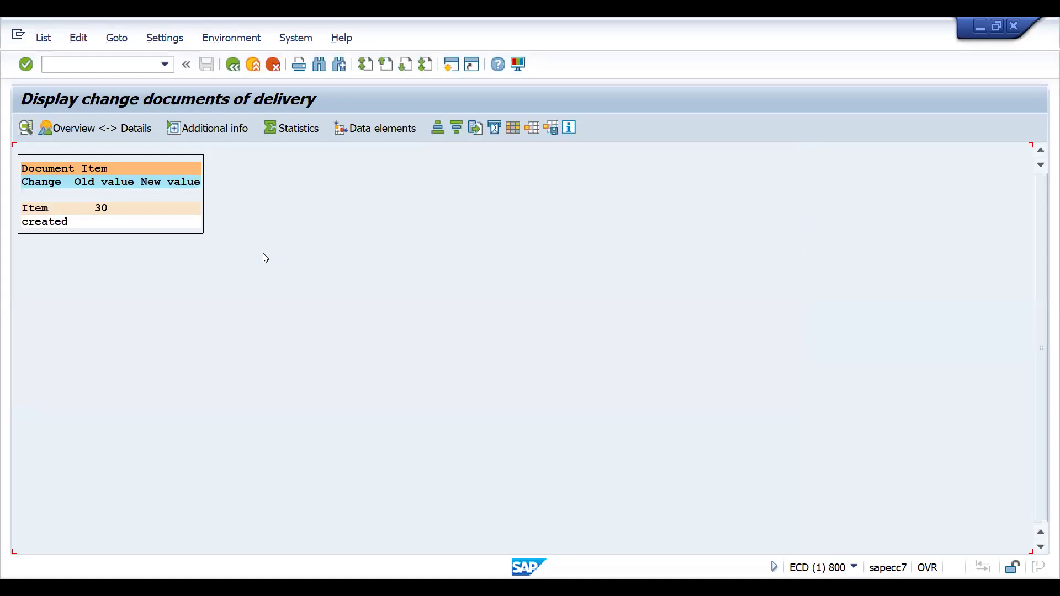
pyautogui.click(232, 64)
# - Run the change documents report for item 20 as an overview sorted by document items, and return to the selection screen
pyautogui.click(260, 191)
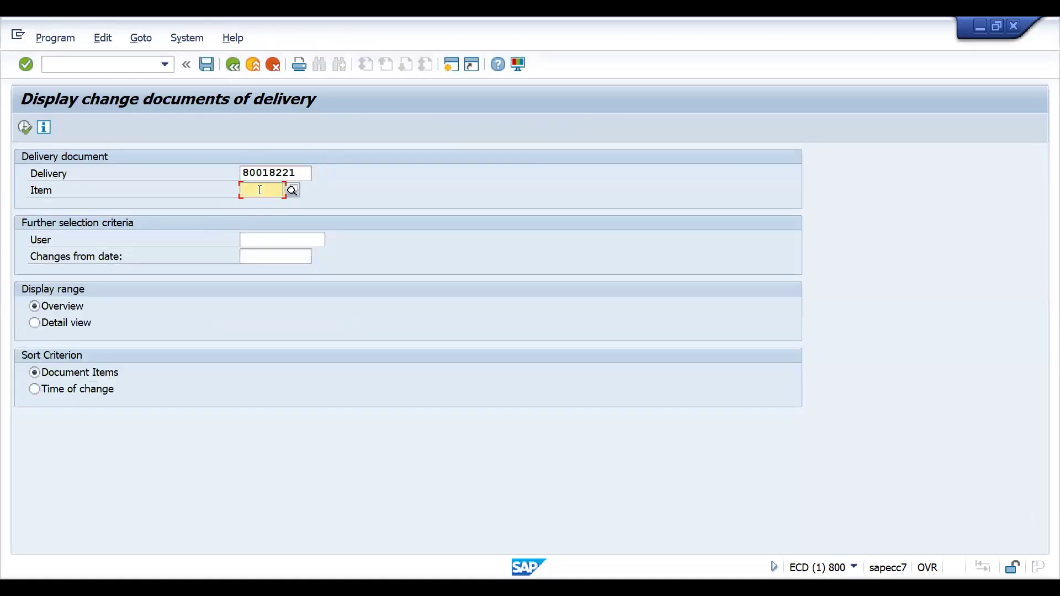
pyautogui.write('20')
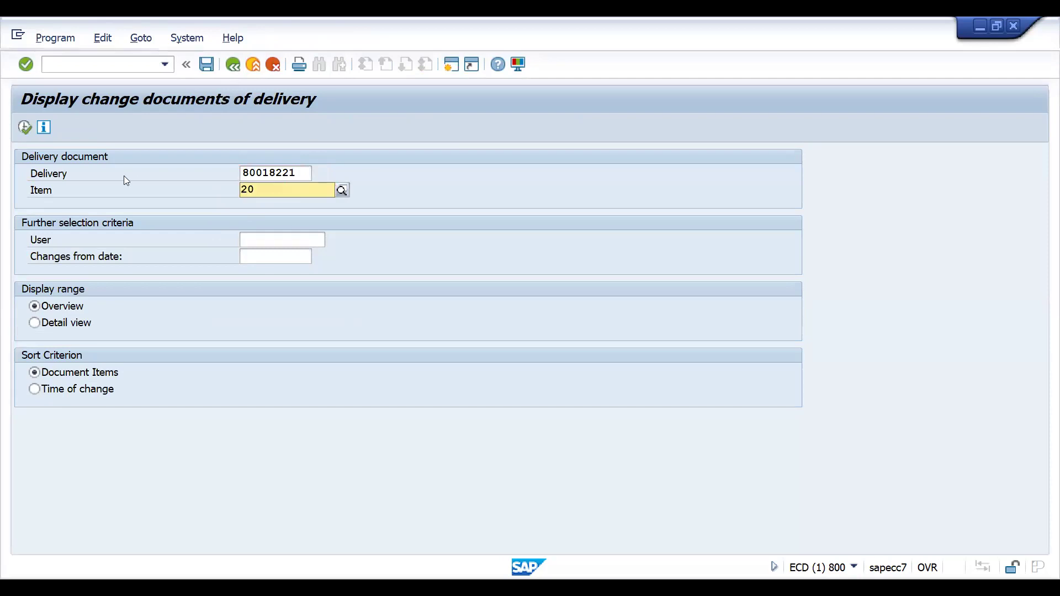
pyautogui.click(26, 127)
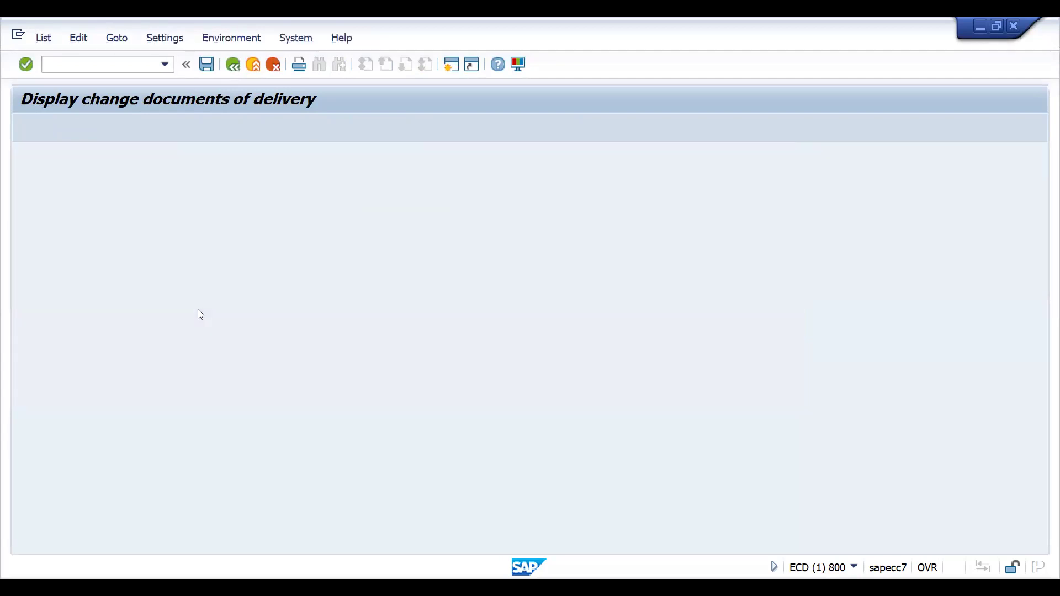
pyautogui.click(232, 65)
# - Run the change documents report for item 20 in detail view sorted by time of change
pyautogui.click(273, 190)
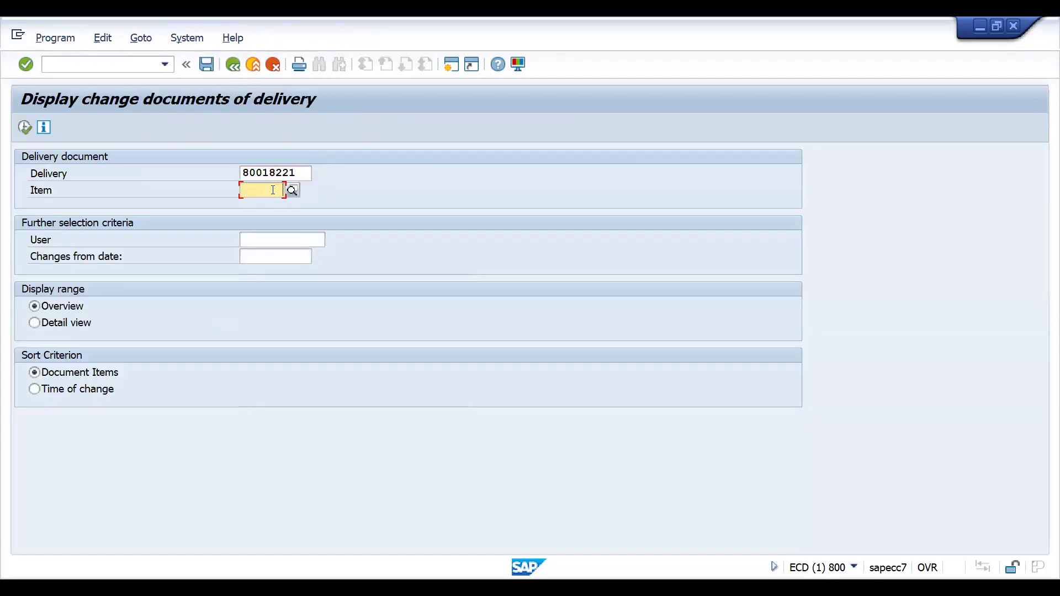
pyautogui.write('20')
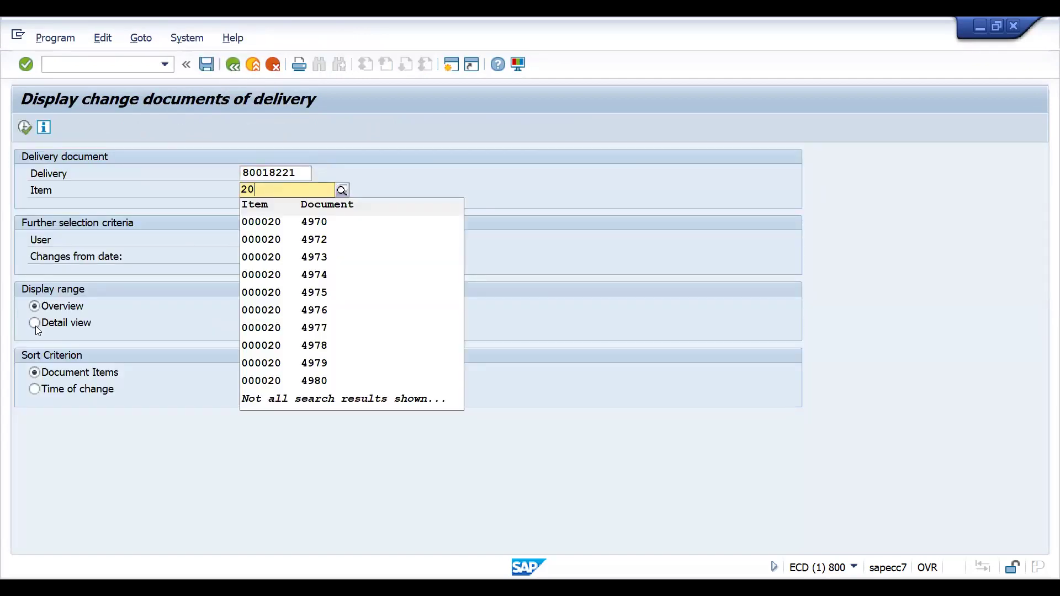
pyautogui.click(36, 324)
pyautogui.click(35, 389)
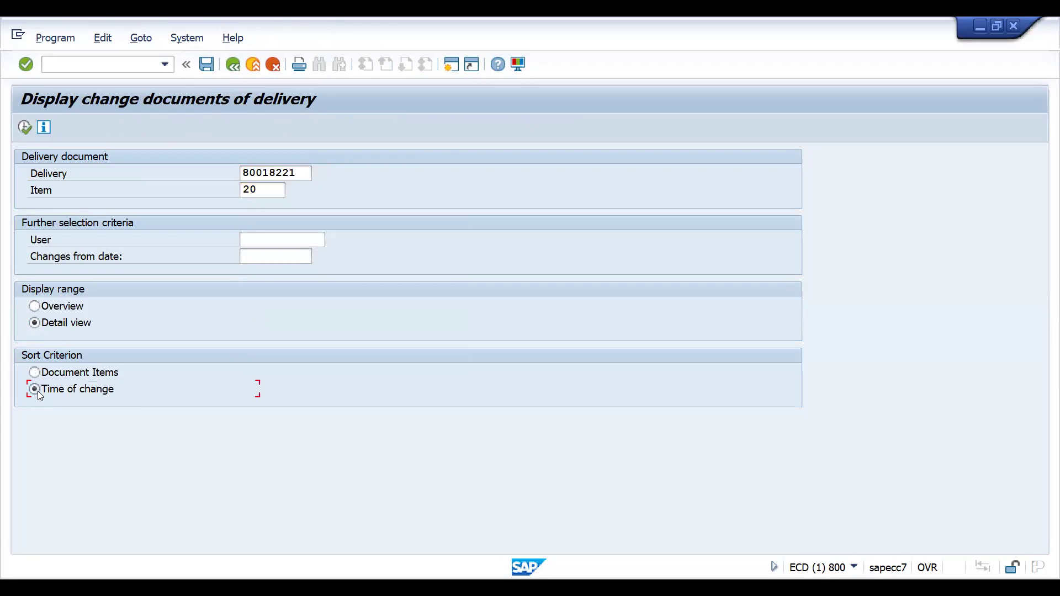
pyautogui.click(26, 132)
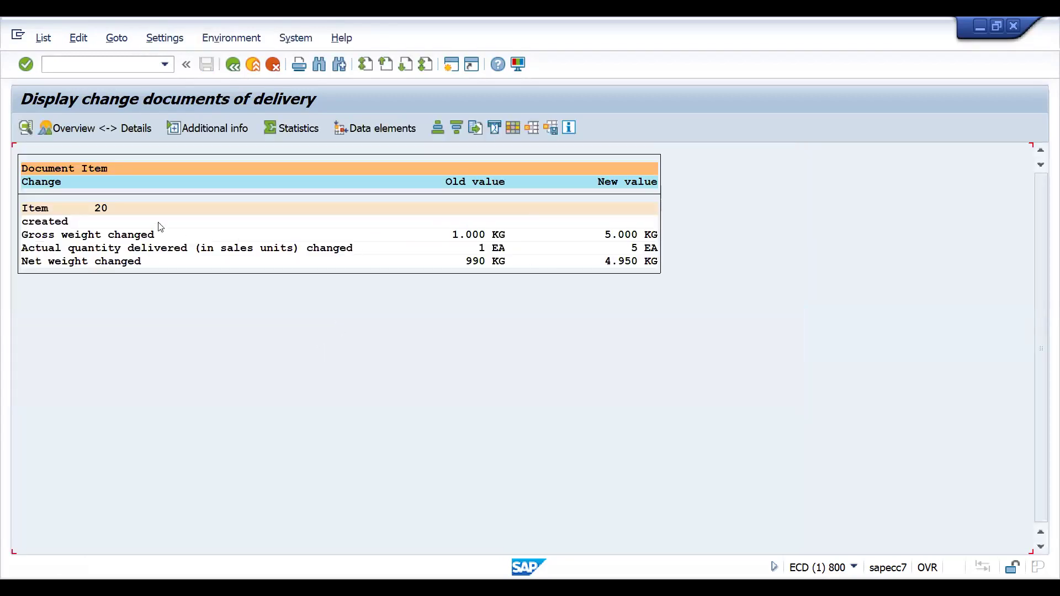
# - View the details of item 20's gross weight change, close them, and go back to the delivery overview
pyautogui.doubleClick(96, 238)
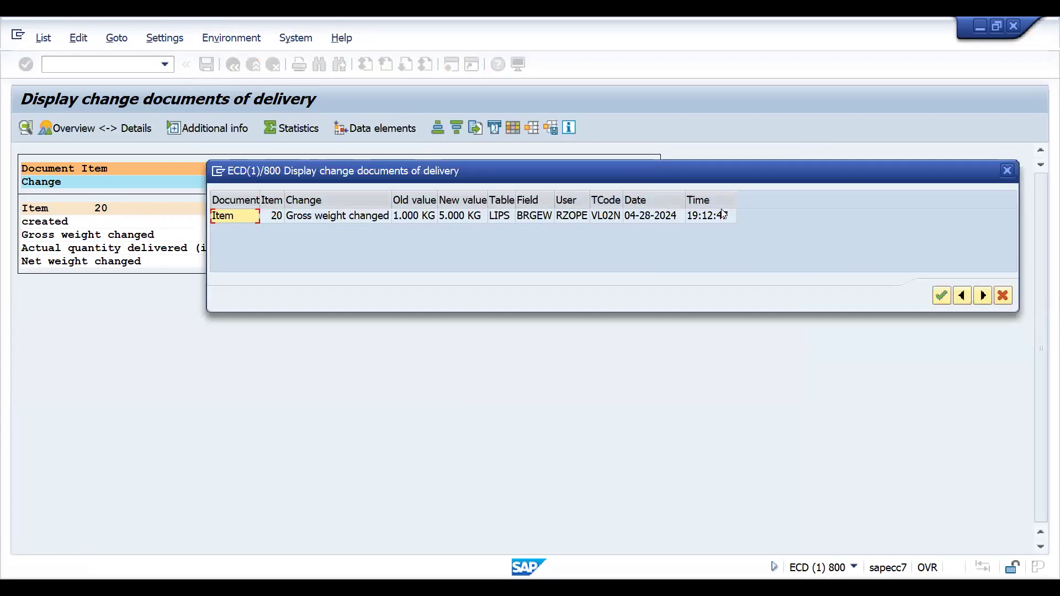
pyautogui.click(1004, 295)
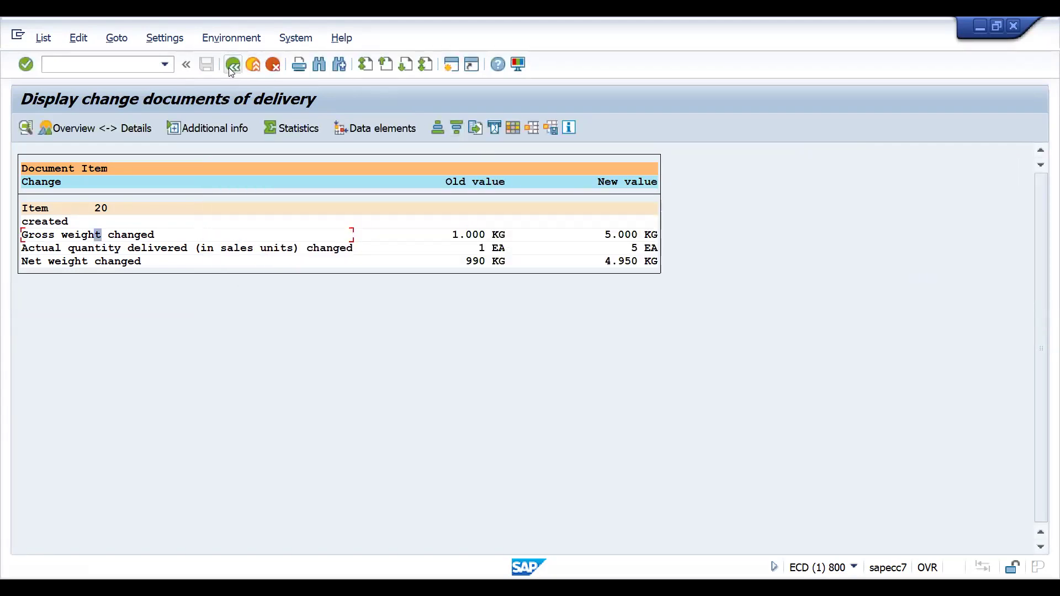
pyautogui.click(232, 67)
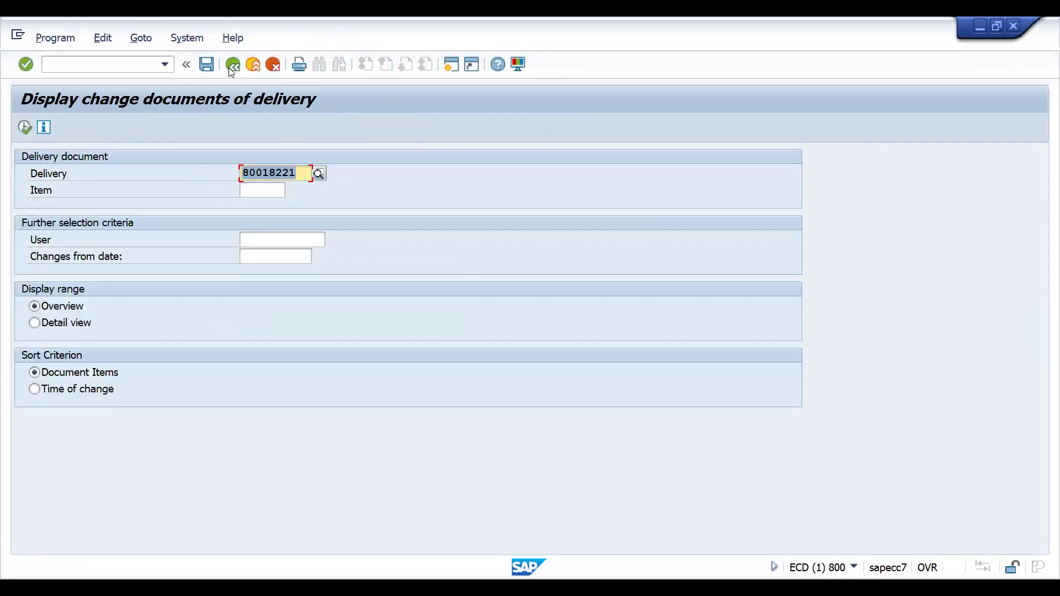
pyautogui.click(231, 67)
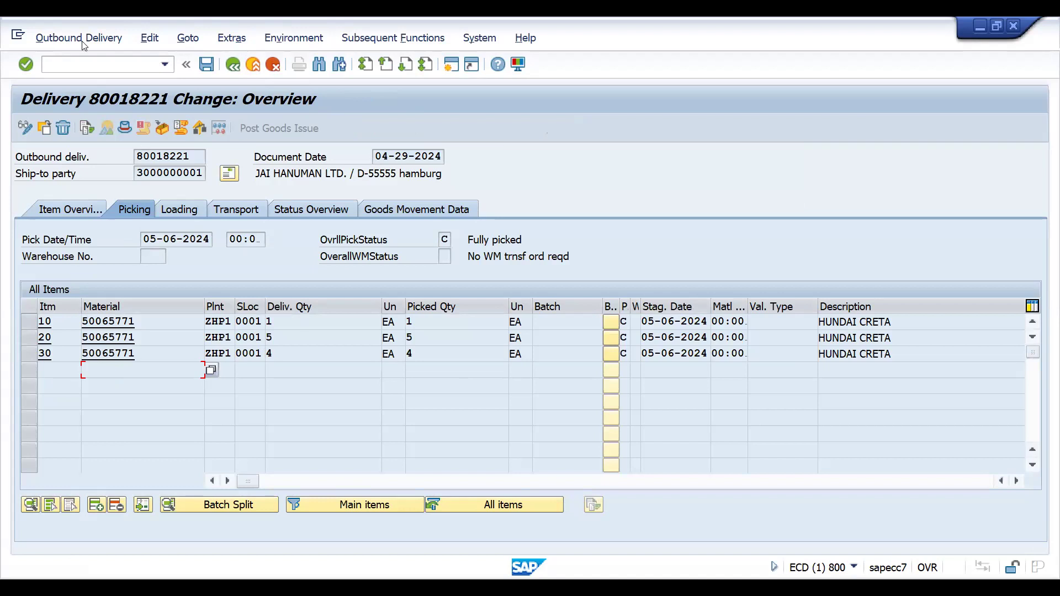
# - Reverse the delivery's goods issue in transaction VL09, close the log, and return to the selection screen
pyautogui.click(87, 66)
pyautogui.write('/nvl09')
pyautogui.press('Return')
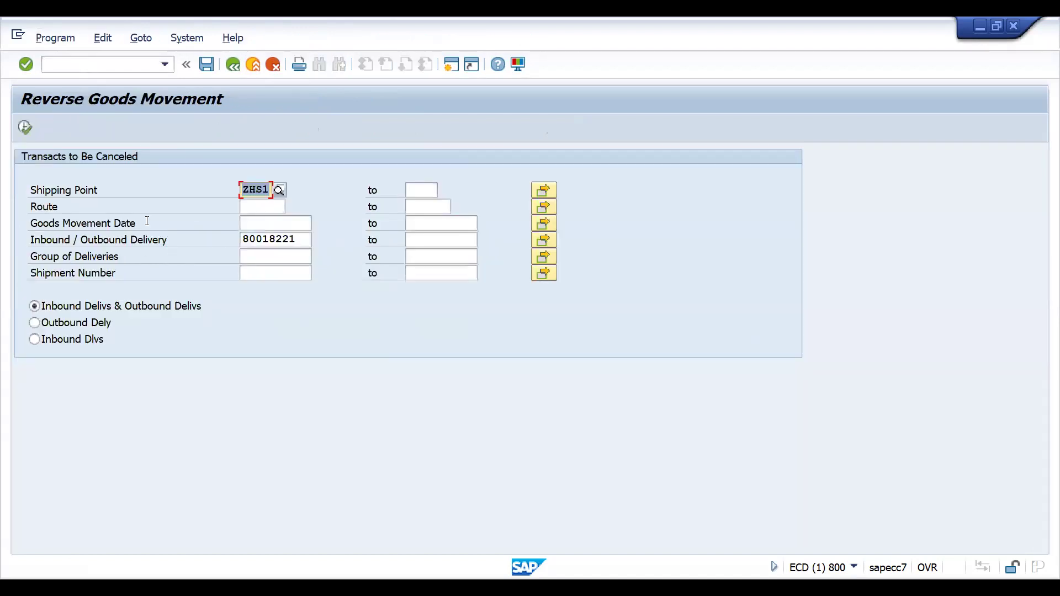
pyautogui.click(24, 127)
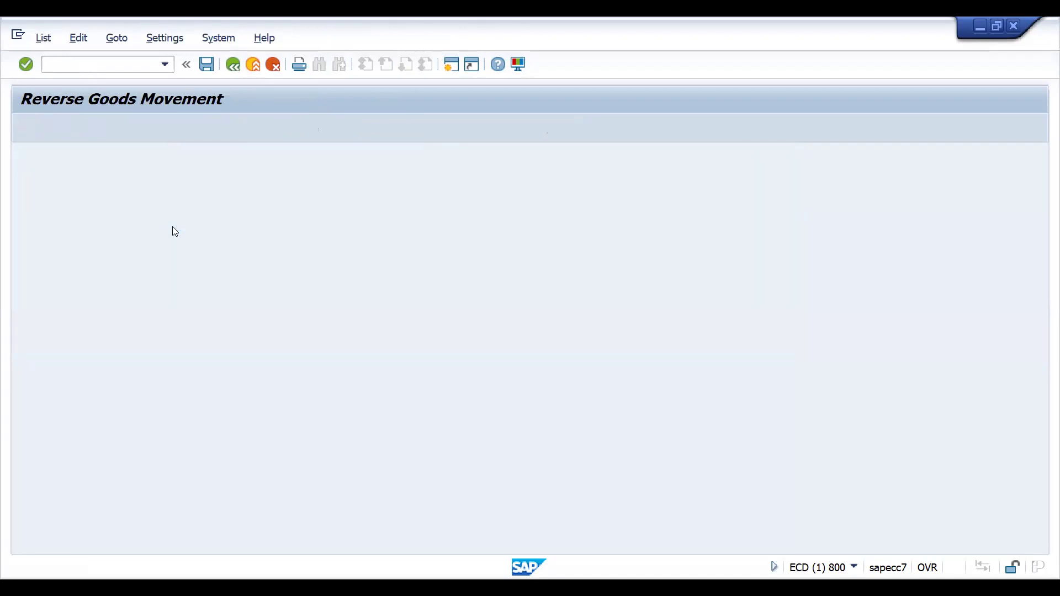
pyautogui.click(24, 175)
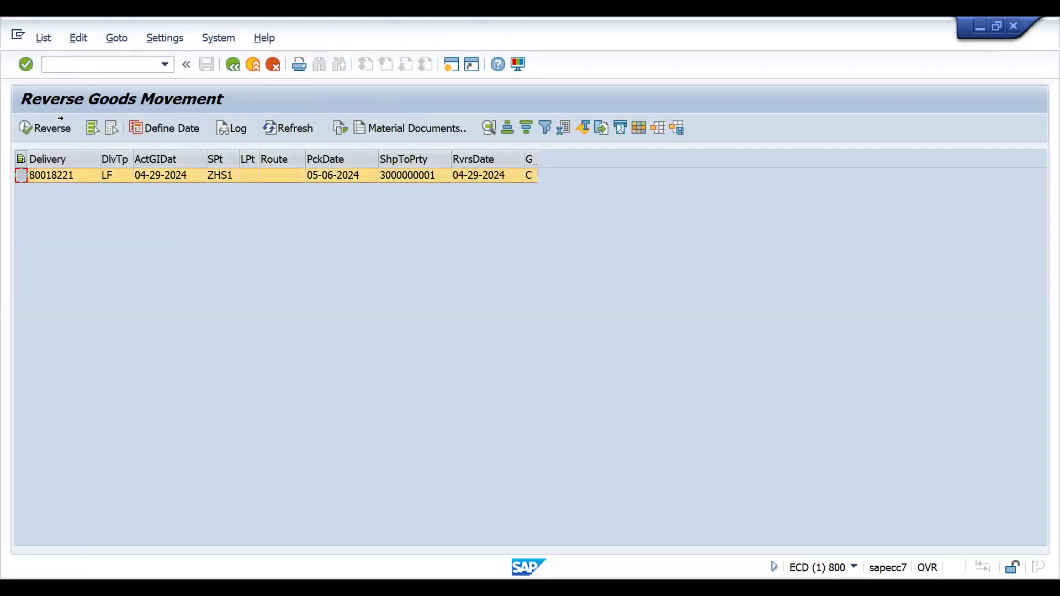
pyautogui.click(53, 128)
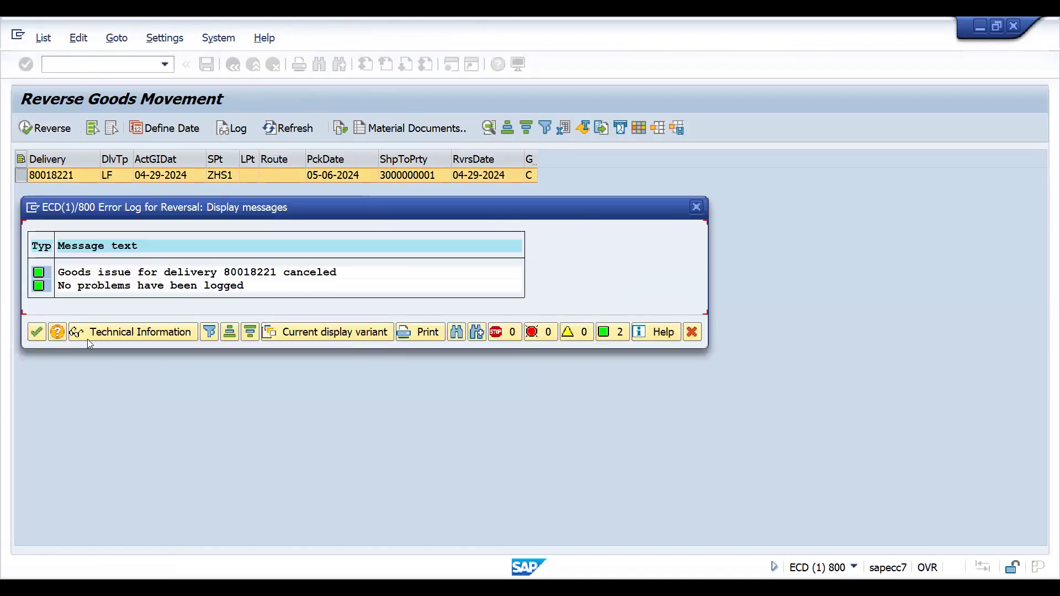
pyautogui.click(39, 333)
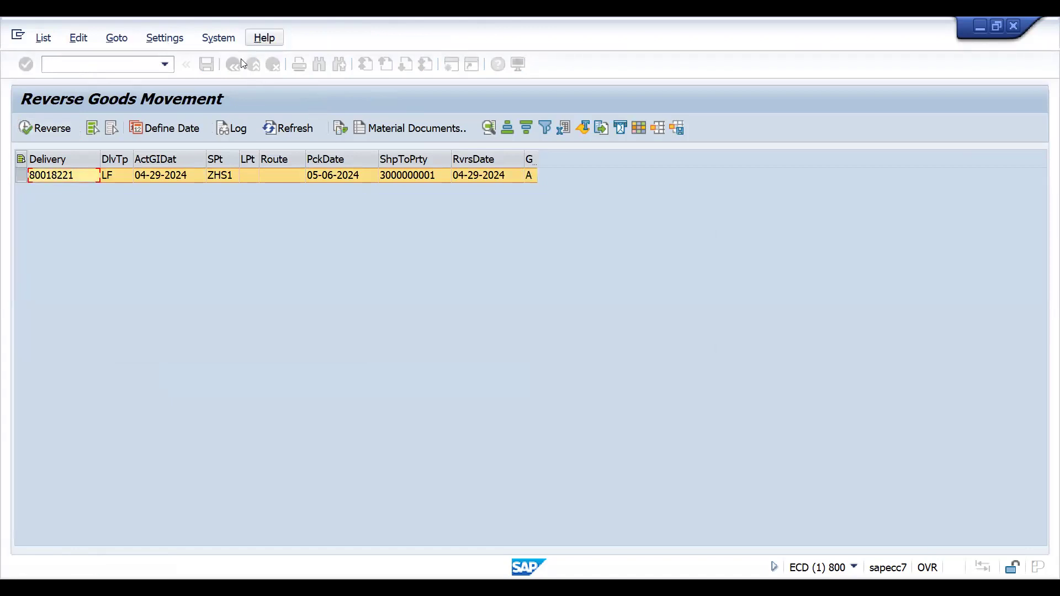
pyautogui.click(234, 67)
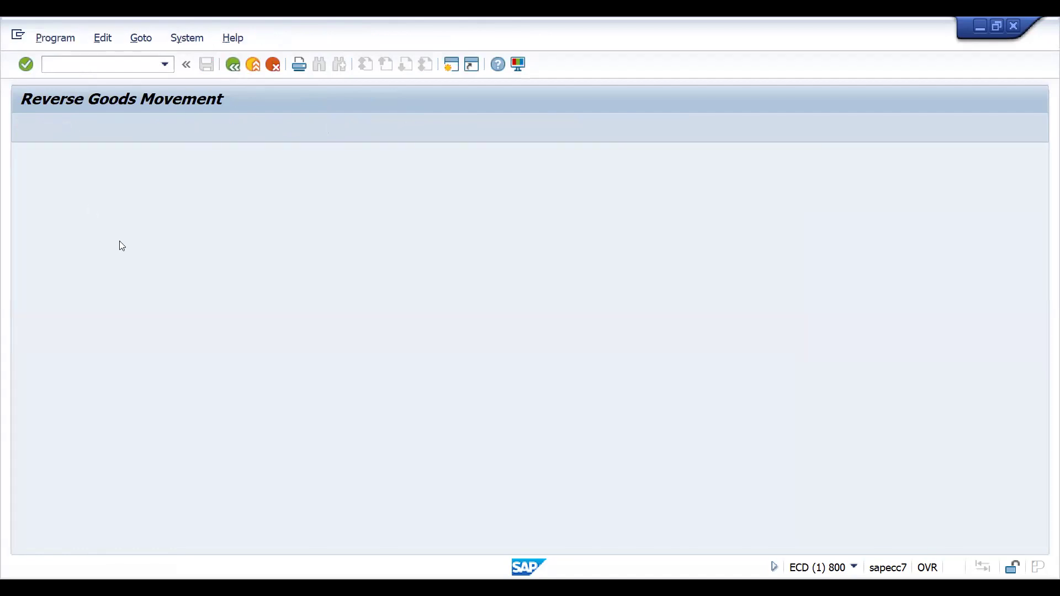
# - Reopen the delivery in transaction VL02N and delete item 10, confirming the deletion
pyautogui.click(129, 64)
pyautogui.write('/nvl02n')
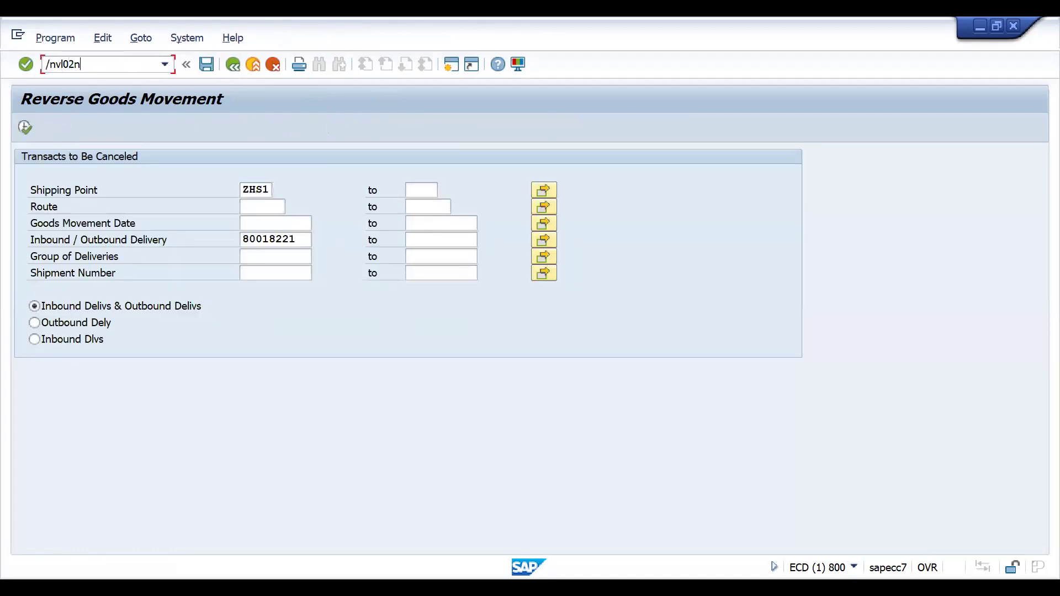
pyautogui.press('Return')
pyautogui.press('Return')
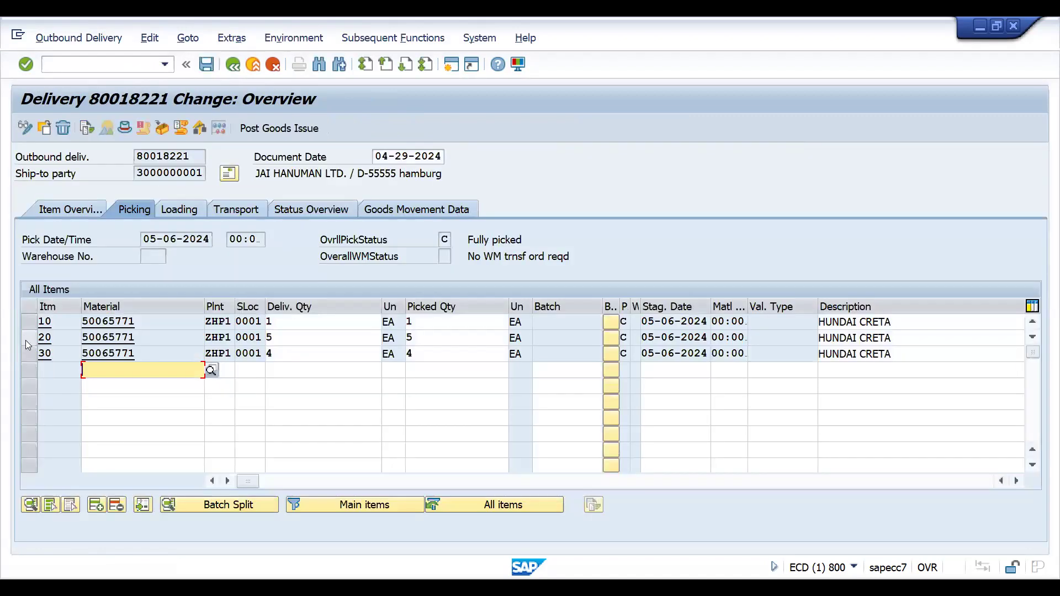
pyautogui.click(25, 321)
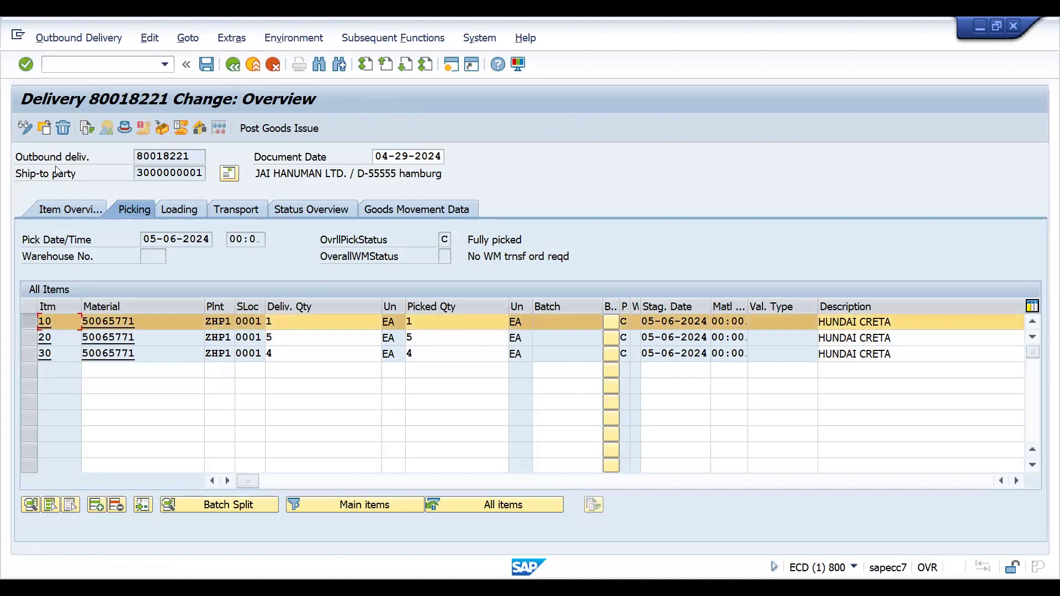
pyautogui.click(117, 507)
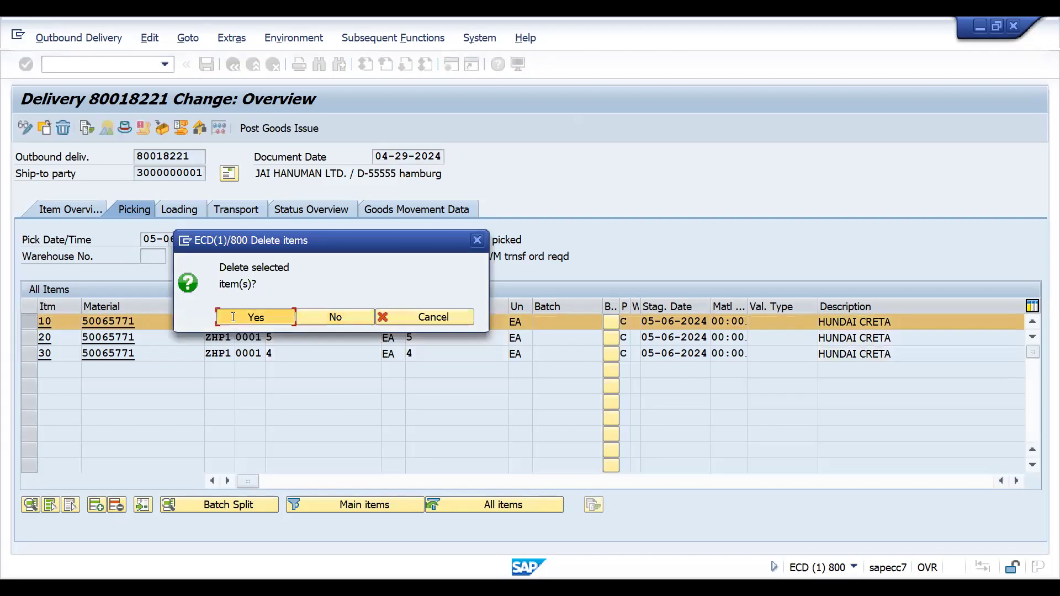
pyautogui.click(233, 317)
# - Set both the delivery quantity and the picked quantity of item 20 to 7
pyautogui.click(299, 322)
pyautogui.press('BackSpace')
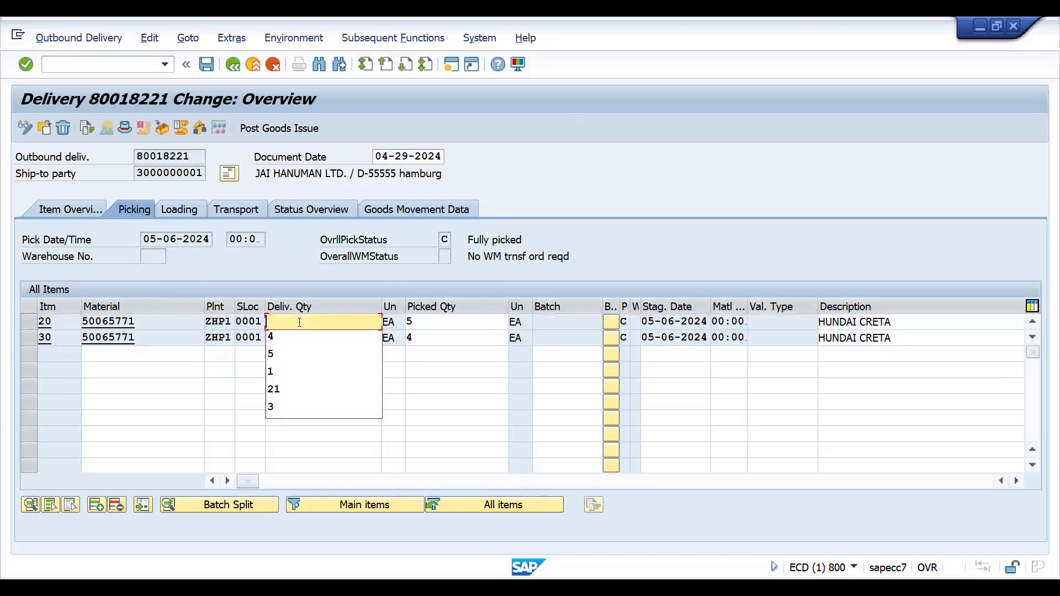
pyautogui.write('7')
pyautogui.press('Tab')
pyautogui.write('7')
# - Set both the delivery quantity and the picked quantity of item 30 to 2
pyautogui.click(281, 338)
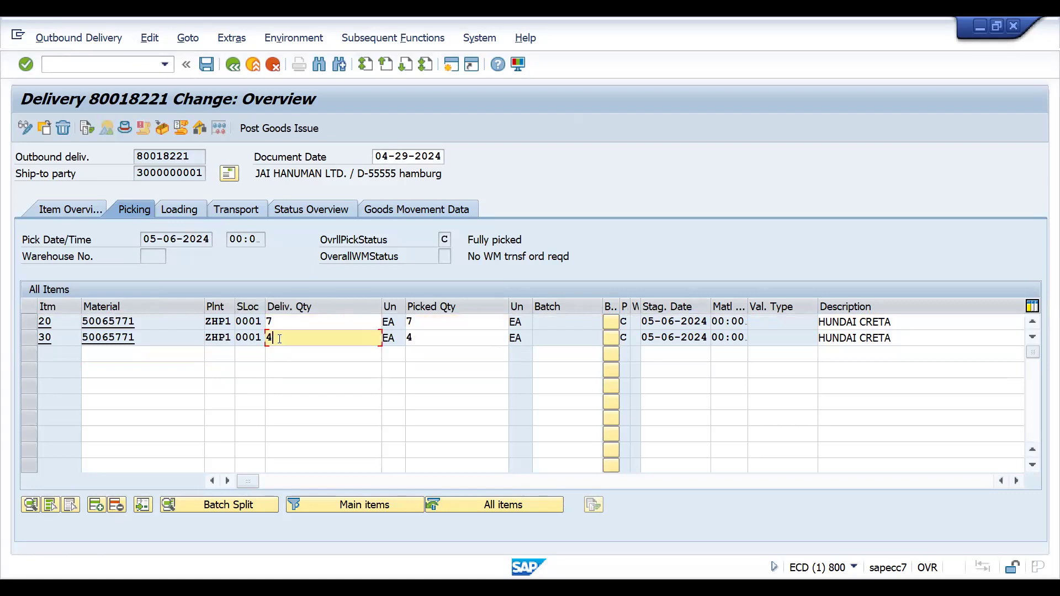
pyautogui.write('2')
pyautogui.press('Delete')
pyautogui.press('Tab')
pyautogui.write('2')
pyautogui.press('Return')
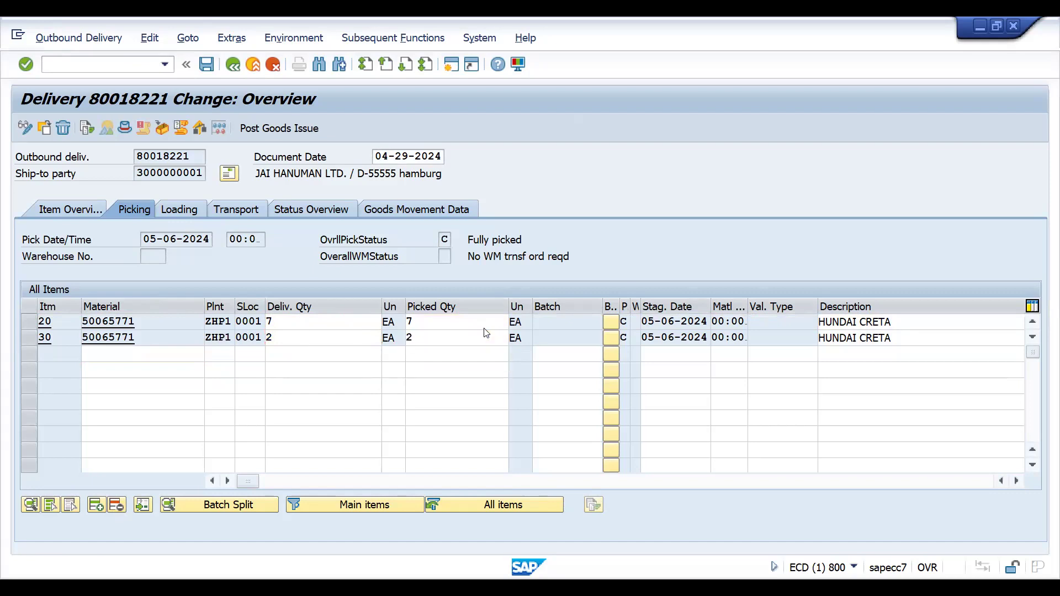
# - Post goods issue for the changed delivery and reopen it in transaction VL02N
pyautogui.click(270, 129)
pyautogui.write('/nvl02n')
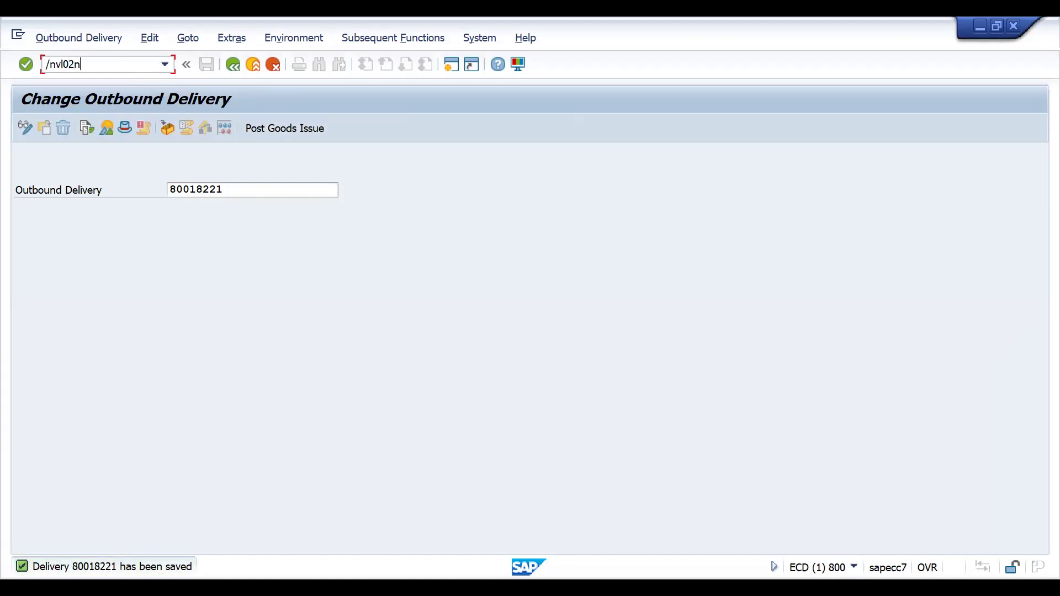
pyautogui.press('Return')
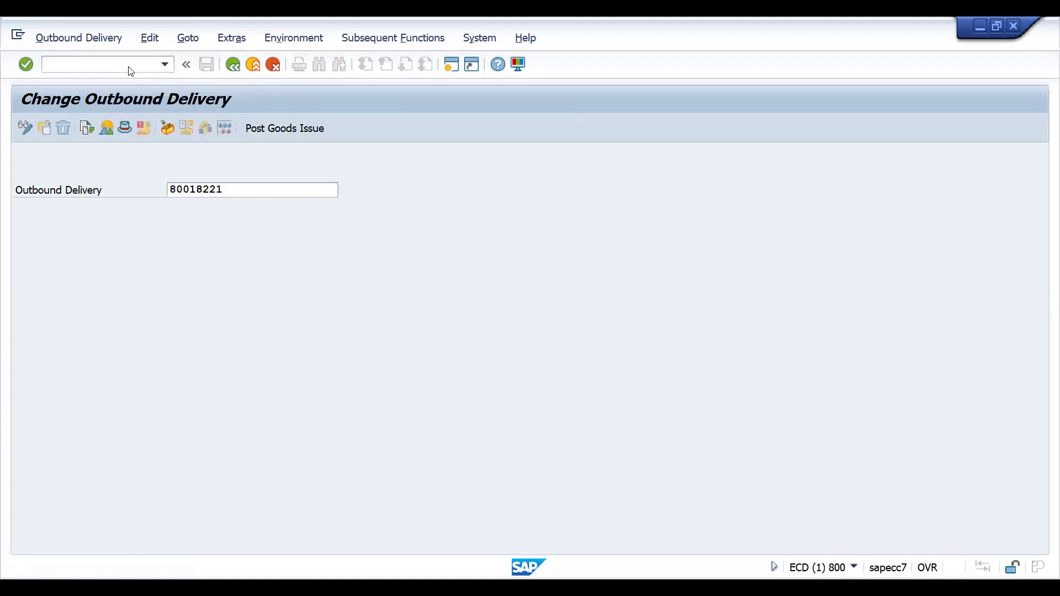
pyautogui.press('Return')
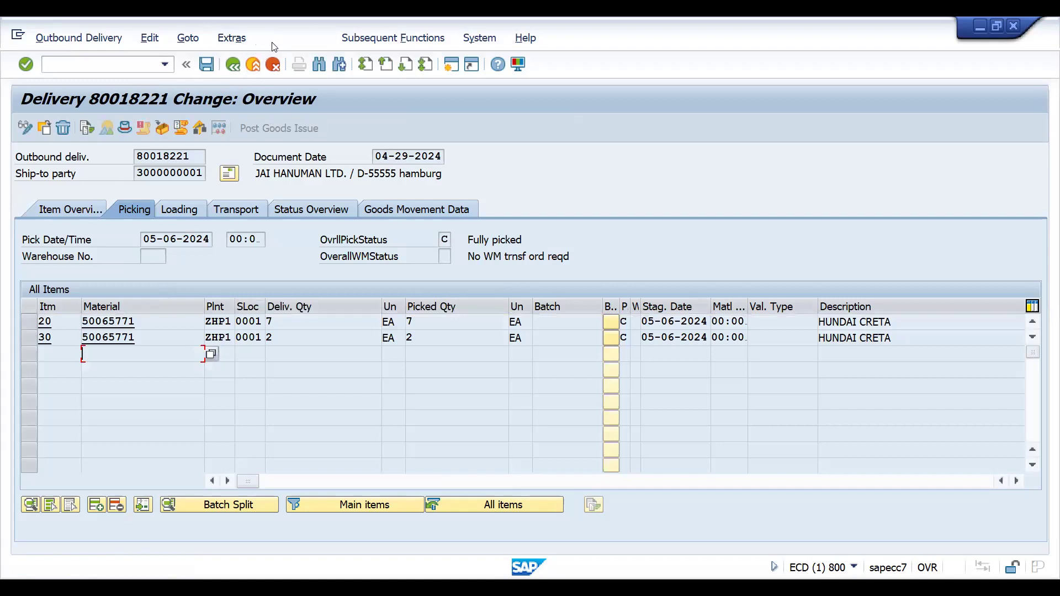
# - Display the delivery's change documents in detail view, sorted by time of change
pyautogui.click(274, 46)
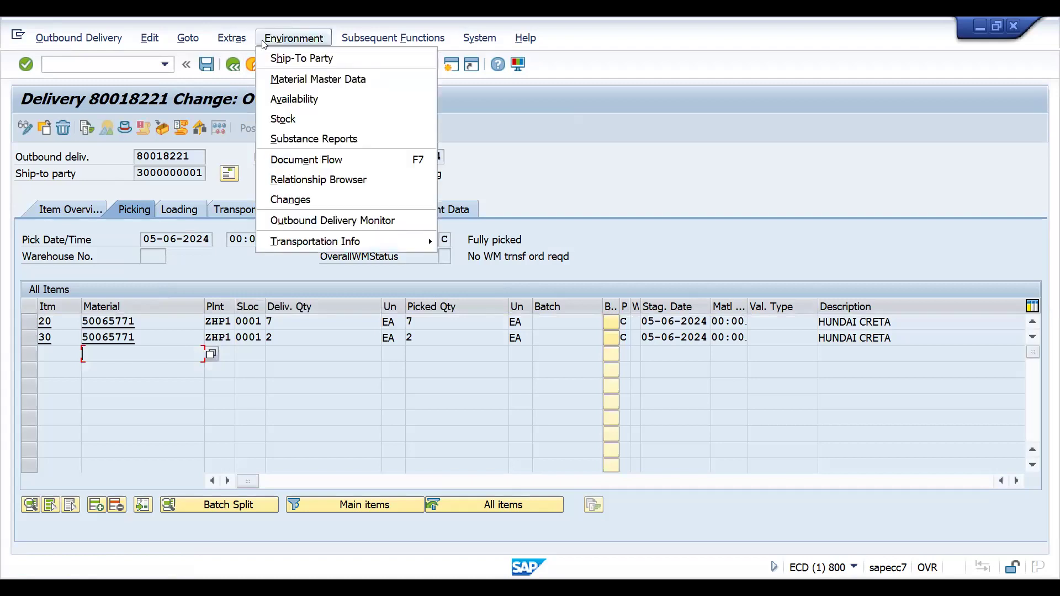
pyautogui.click(298, 201)
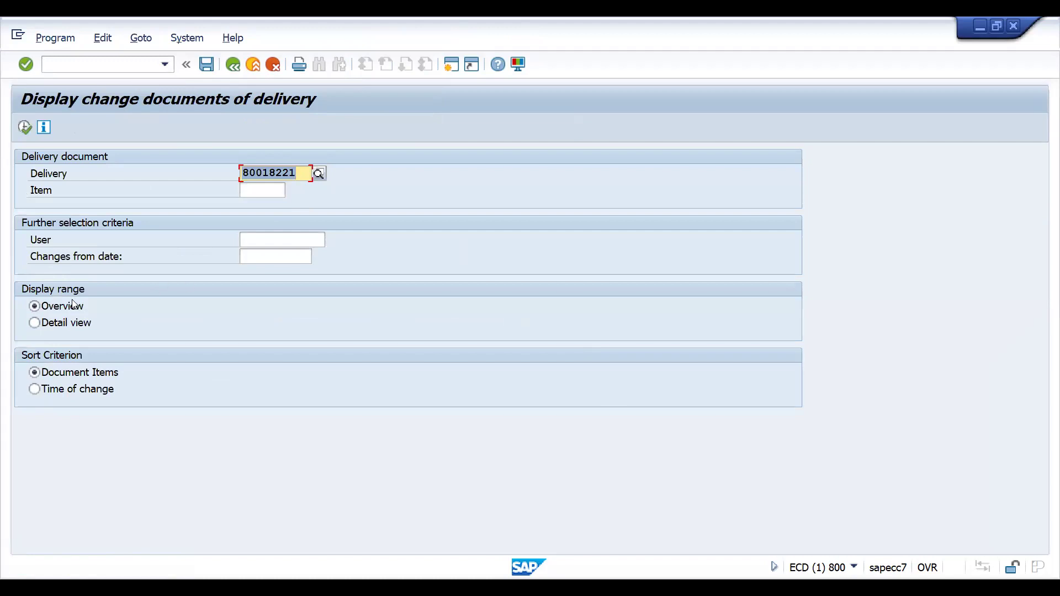
pyautogui.click(34, 324)
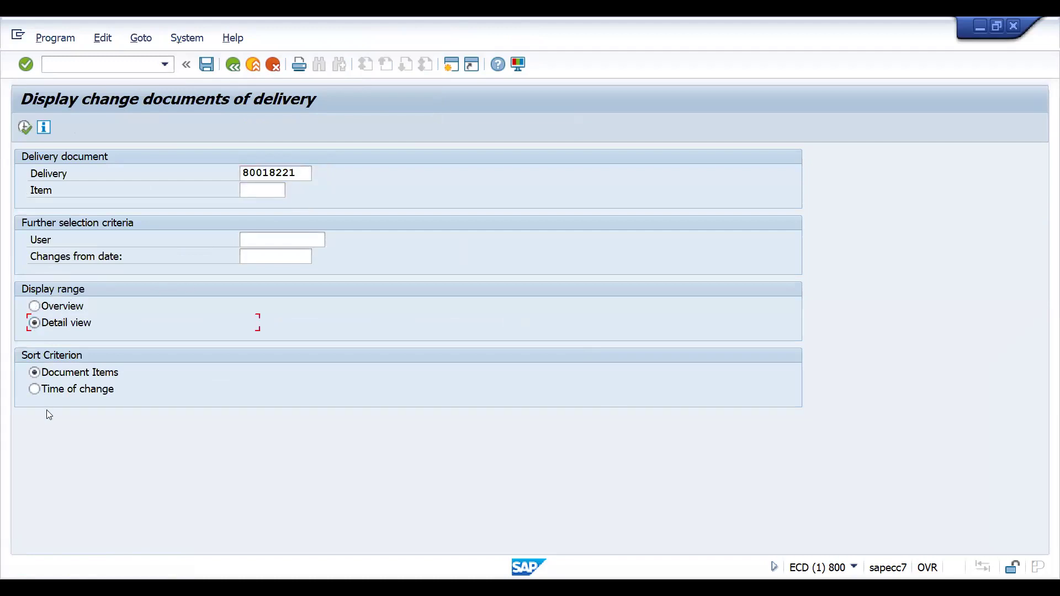
pyautogui.click(35, 390)
pyautogui.click(24, 128)
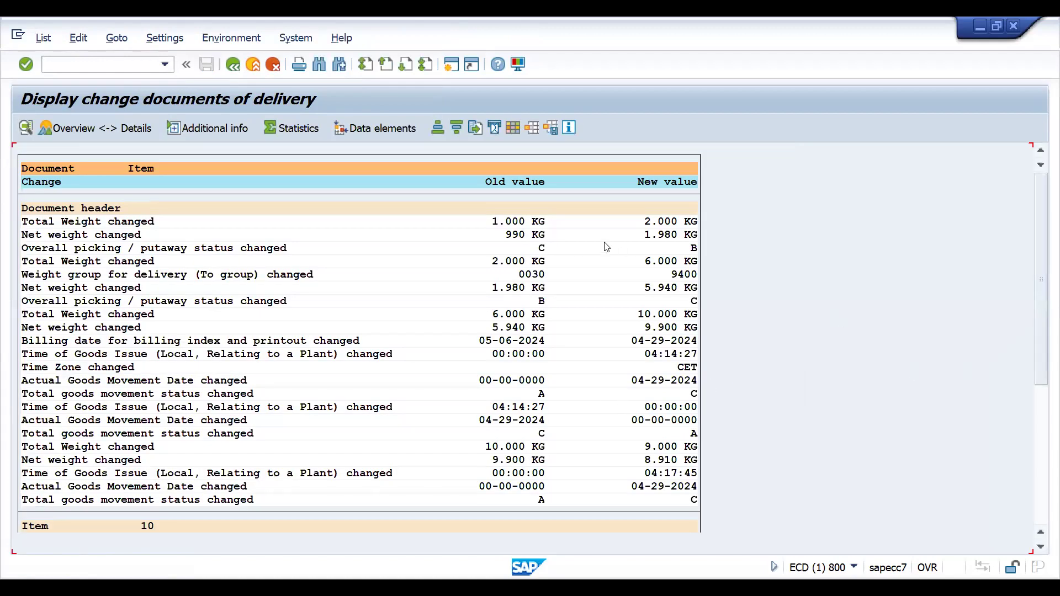
# - Examine the logged changes for items 10, 20 and 30, and return to the delivery overview
pyautogui.click(1038, 507)
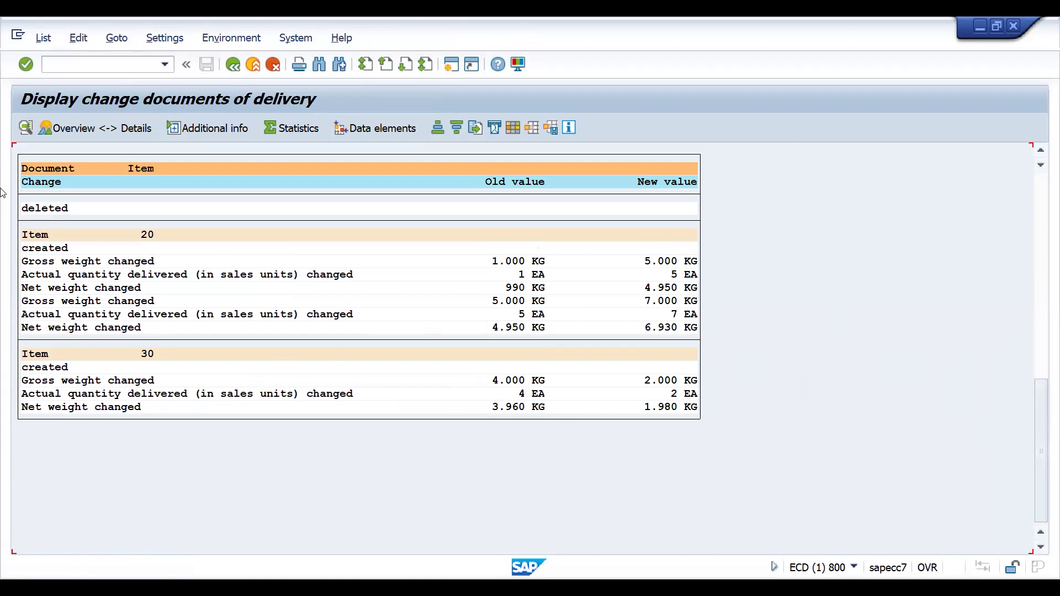
pyautogui.click(1041, 151)
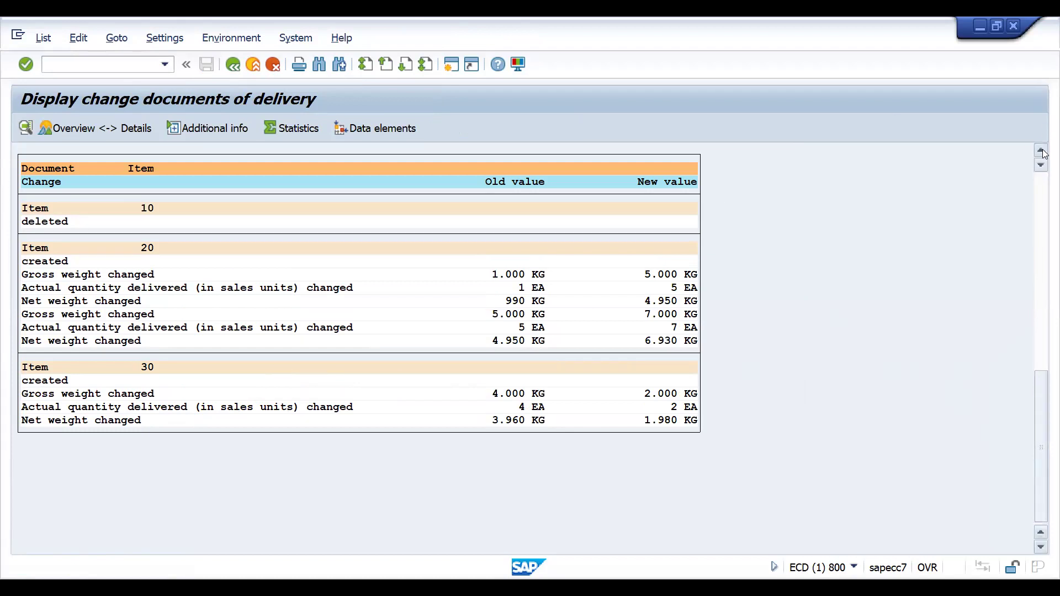
pyautogui.click(1041, 150)
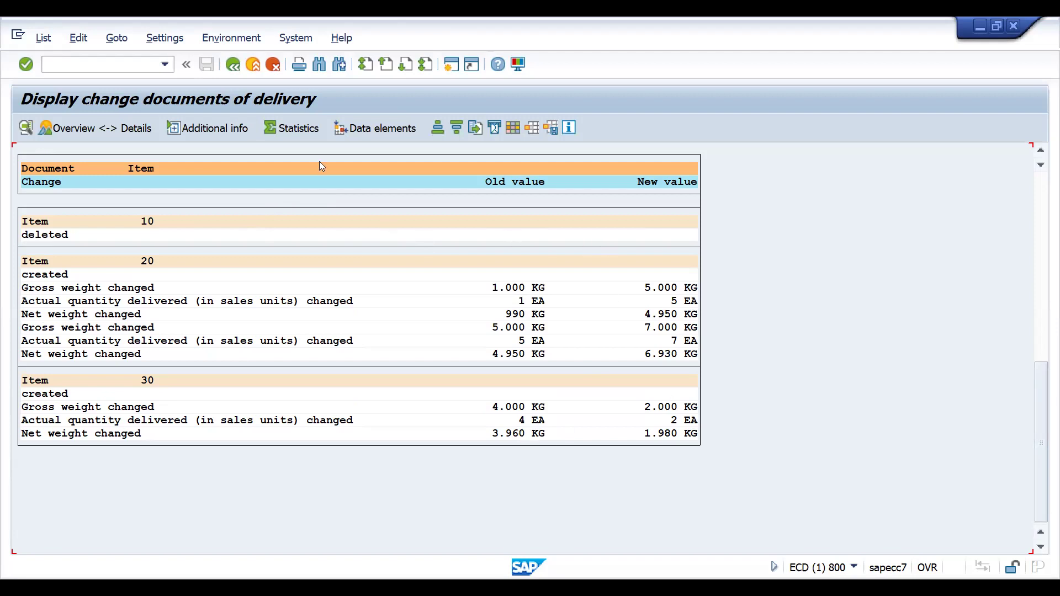
pyautogui.click(236, 67)
pyautogui.click(233, 66)
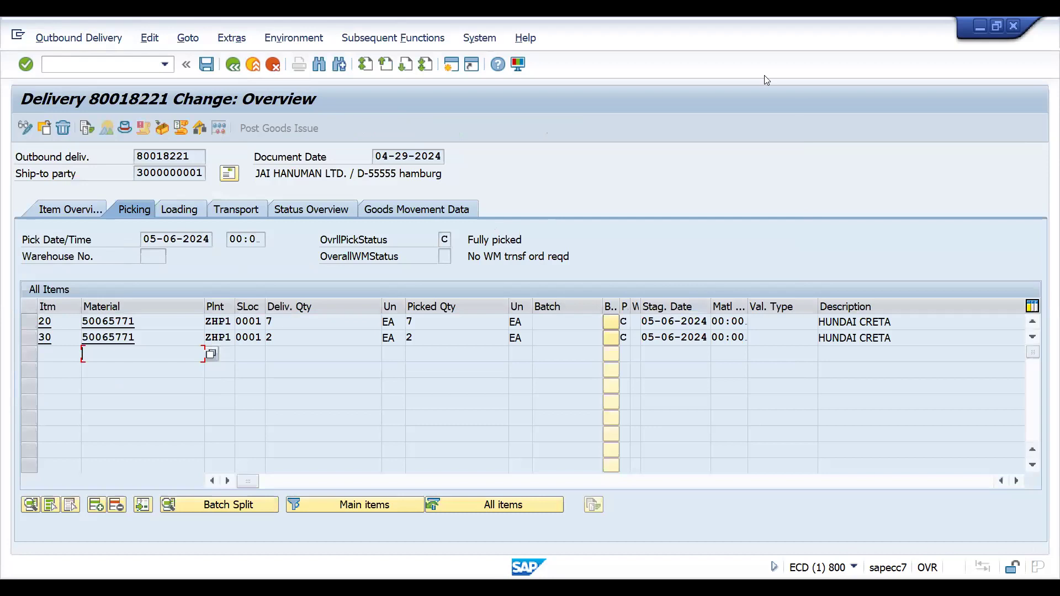
# - Switch to the browser and look through pages 1 and 3 of the Udemy instructor's course list and the profile description
pyautogui.hotkey('alt', 'Tab')
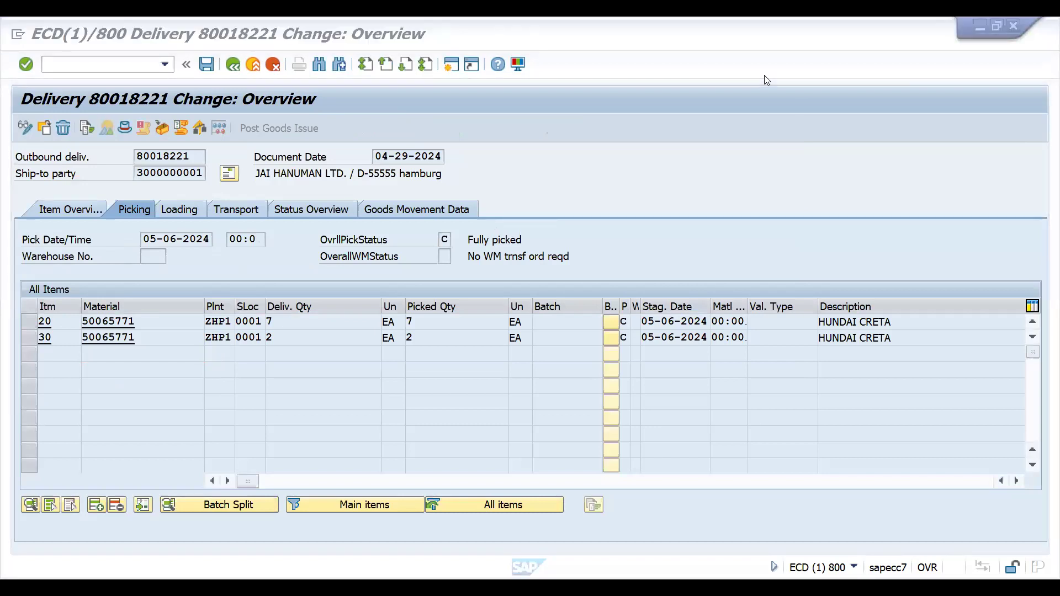
pyautogui.scroll(-4, 1046, 293)
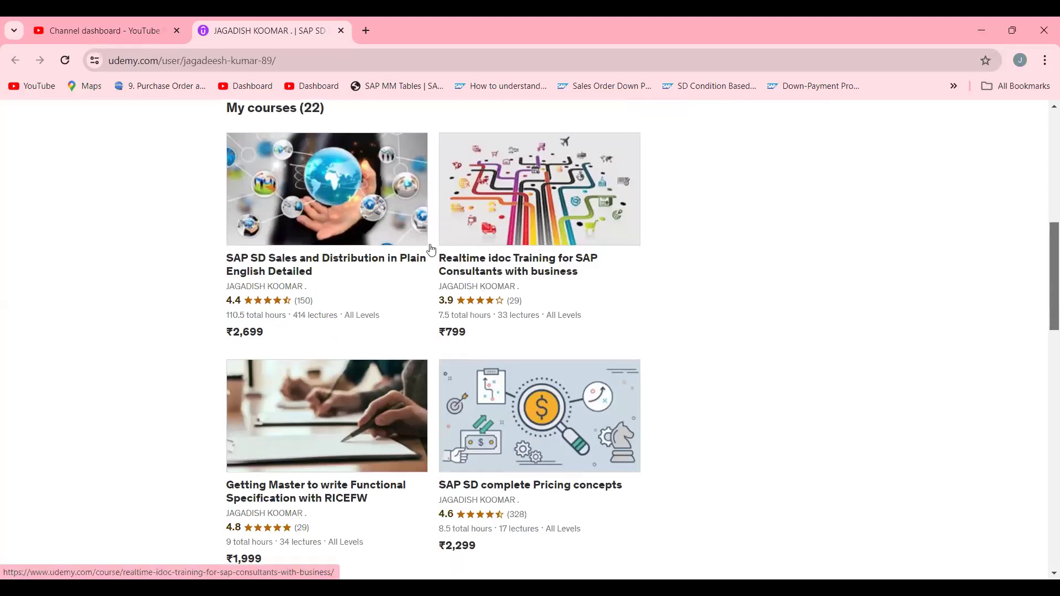
pyautogui.moveTo(1046, 286); pyautogui.dragTo(1043, 523)
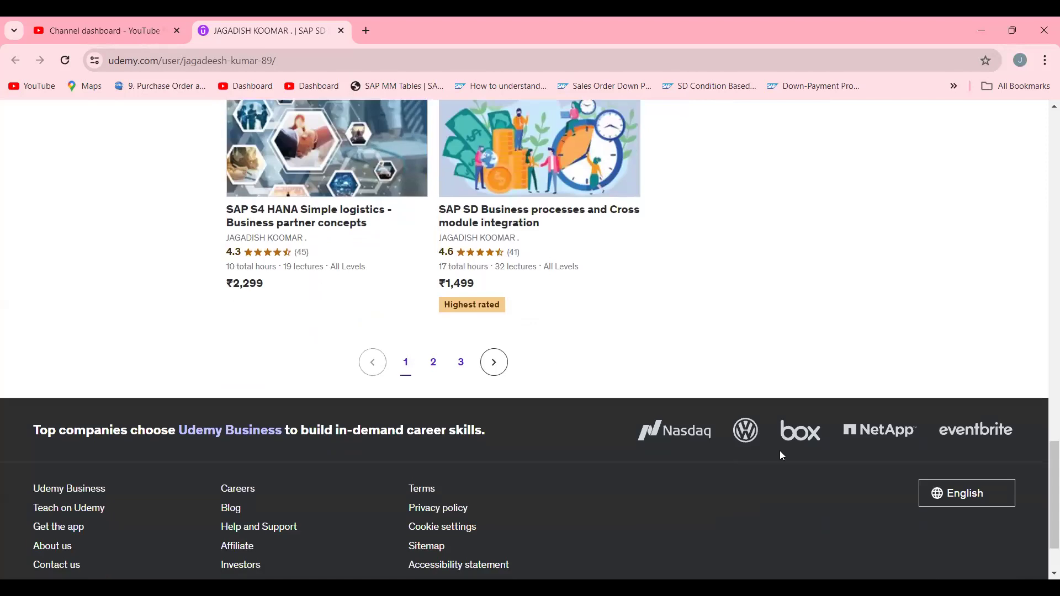
pyautogui.click(461, 362)
pyautogui.moveTo(1044, 479); pyautogui.dragTo(1044, 388)
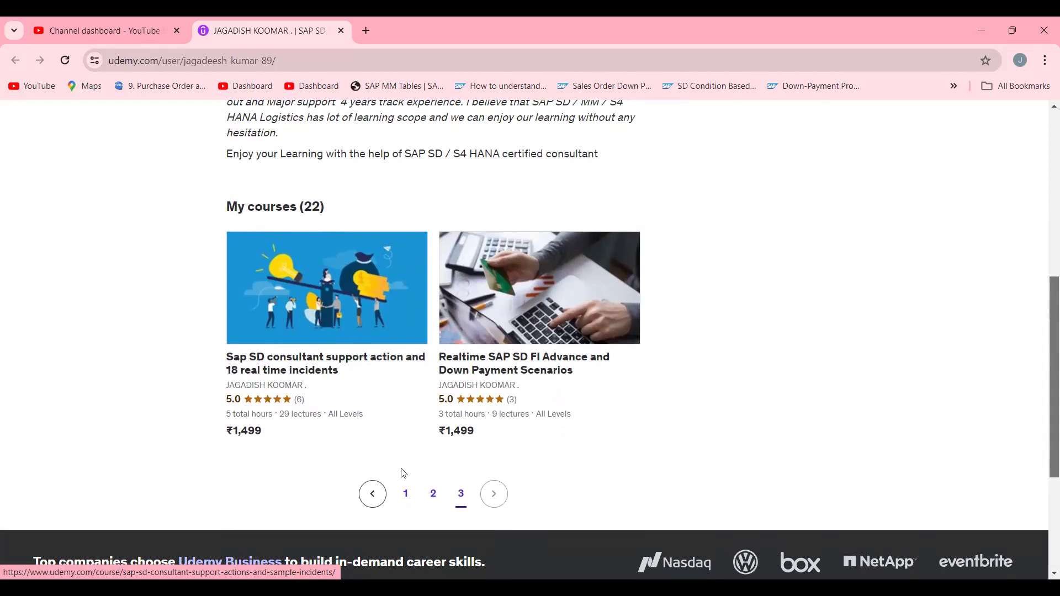
pyautogui.click(407, 500)
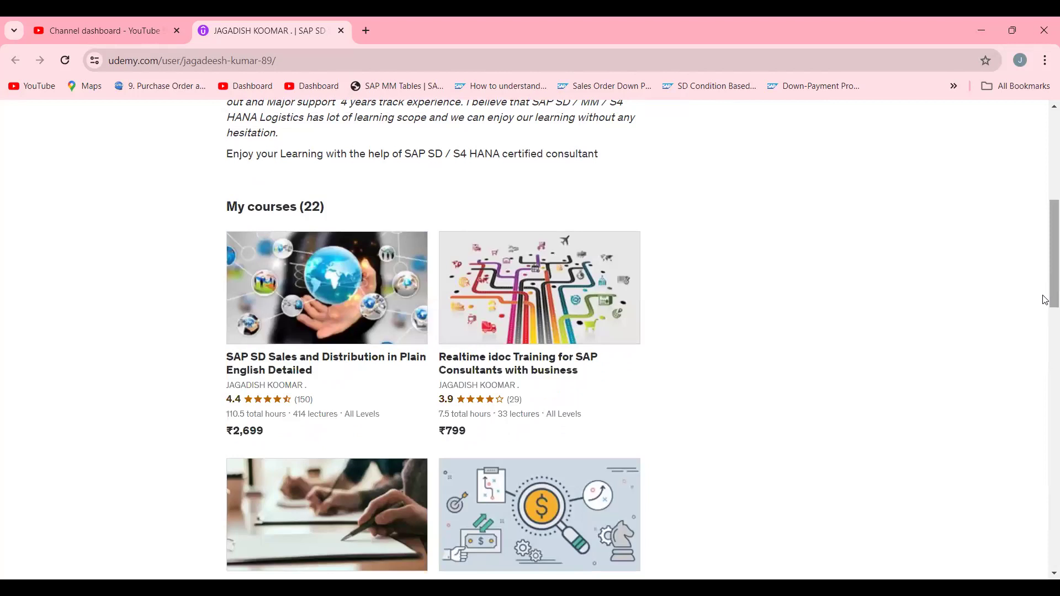
pyautogui.moveTo(1053, 292); pyautogui.dragTo(1053, 214)
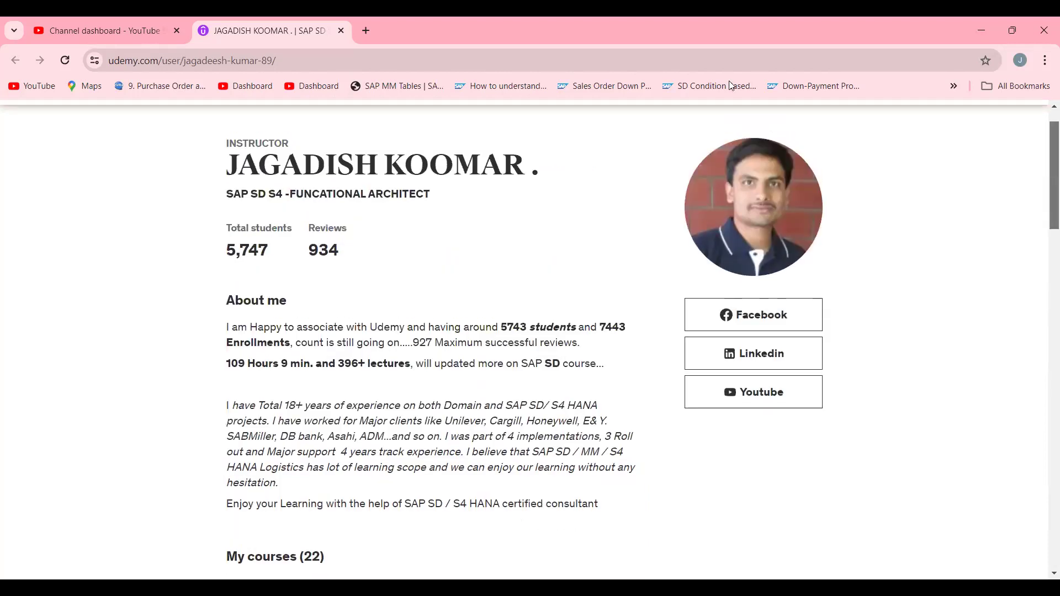